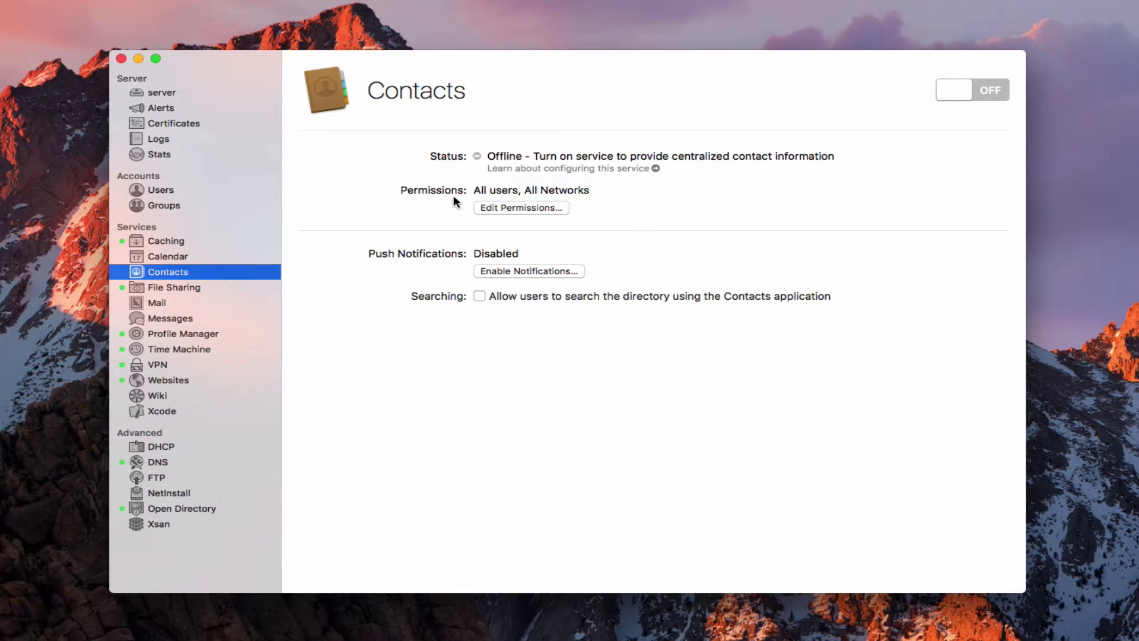
click(518, 207)
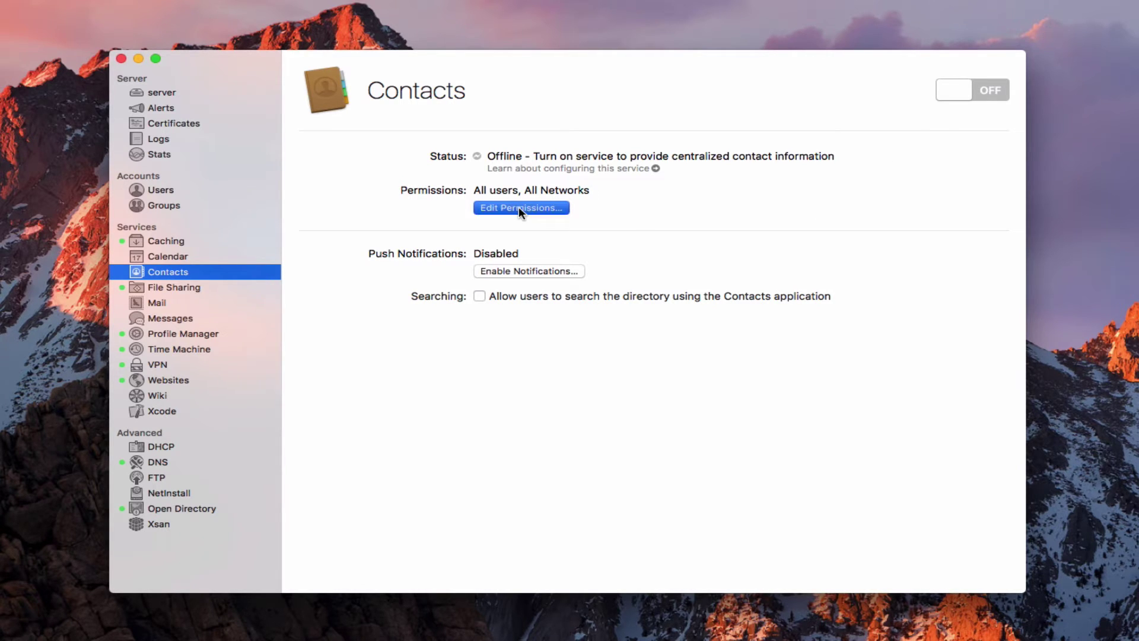
click(730, 138)
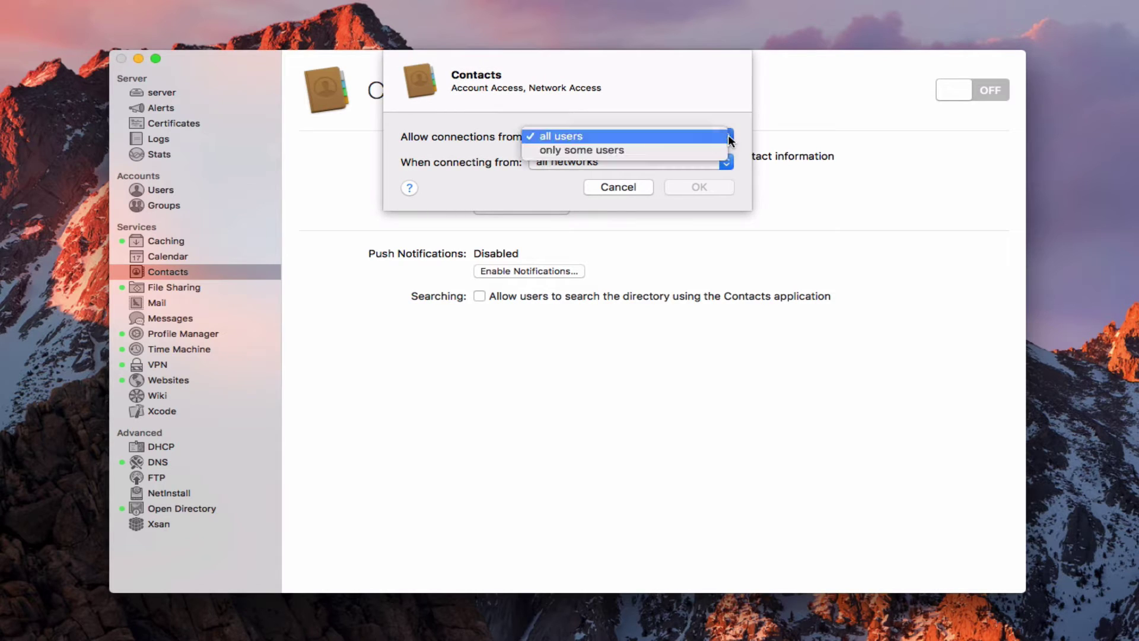
click(725, 110)
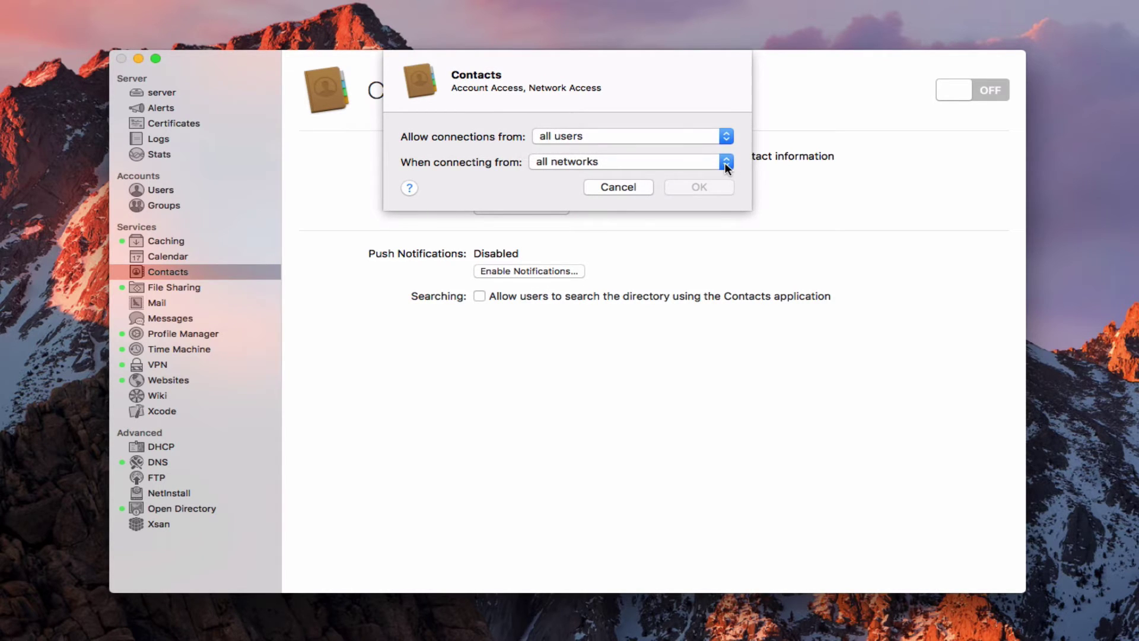
click(726, 163)
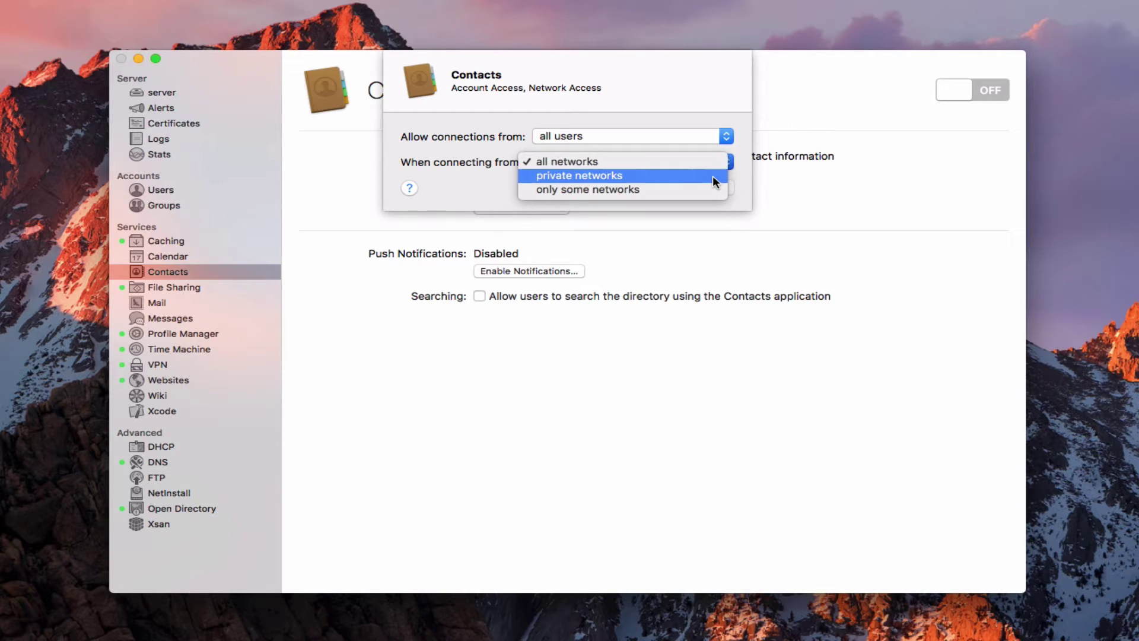
click(711, 93)
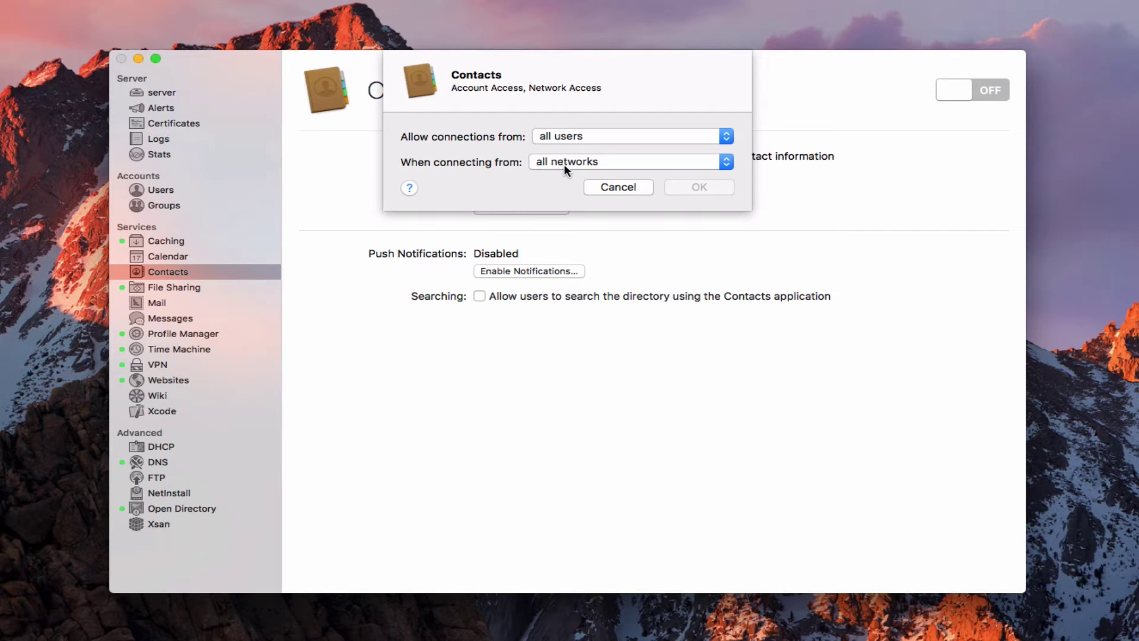
click(620, 186)
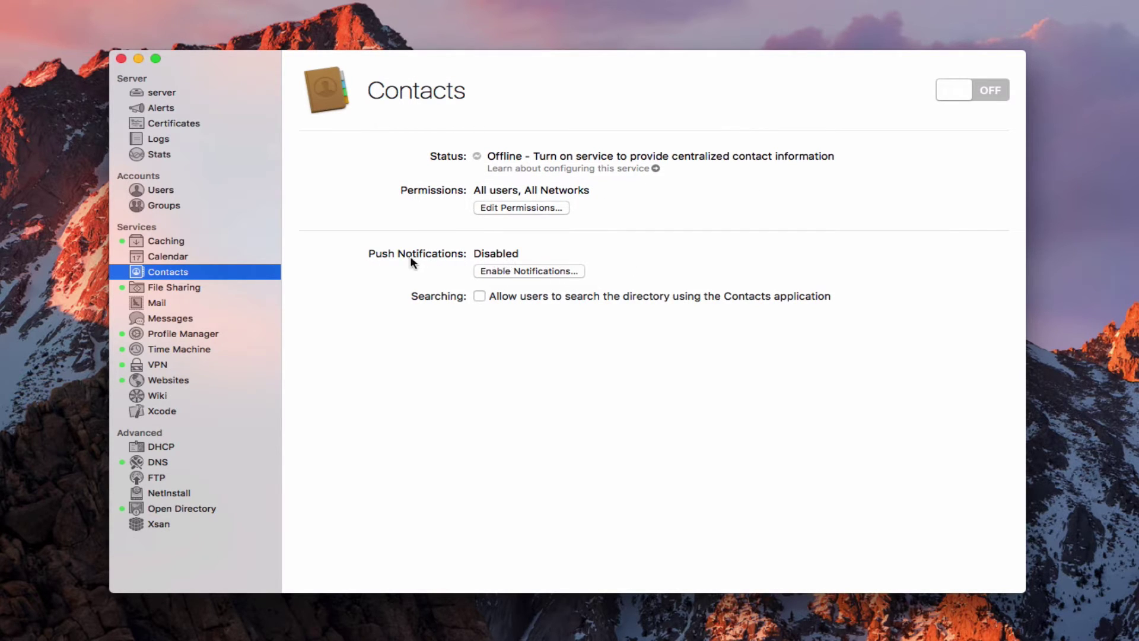
Turn on push notifications for the Contacts service and confirm Enable Push Notifications
click(526, 271)
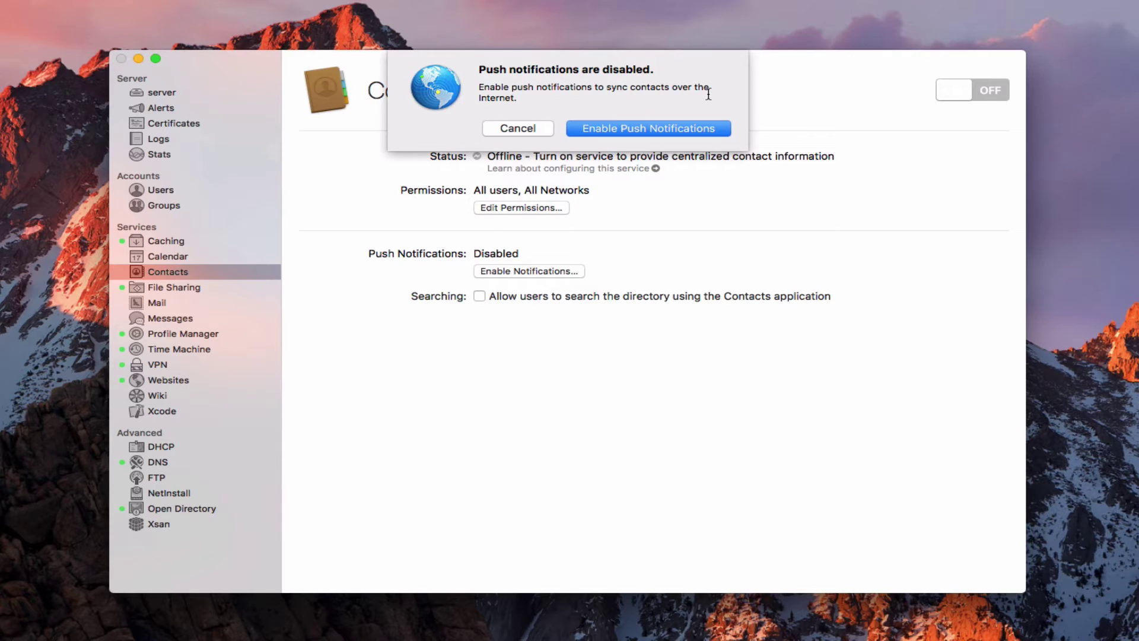
click(625, 129)
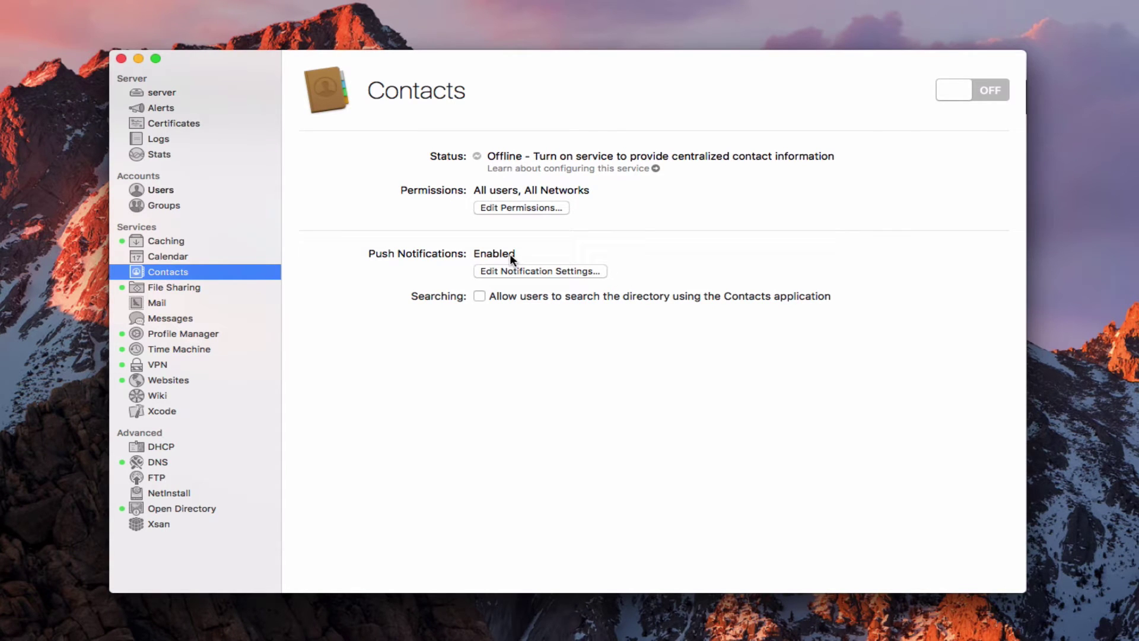
Sign in to the Apple Push Certificates Portal from the notification settings, without saving the password
click(517, 271)
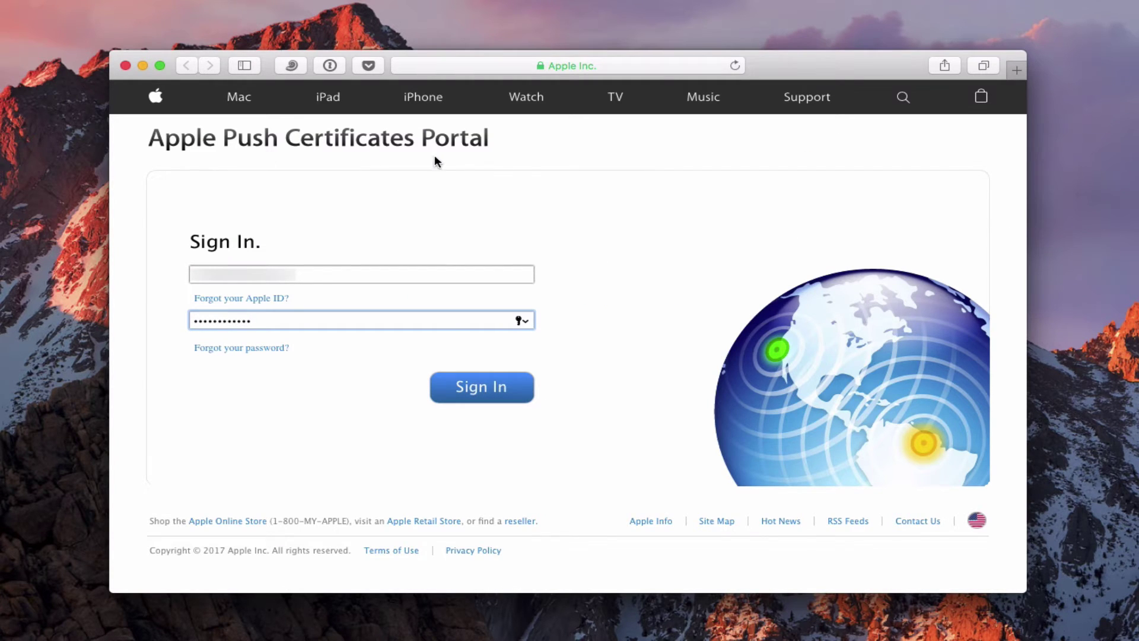
click(480, 389)
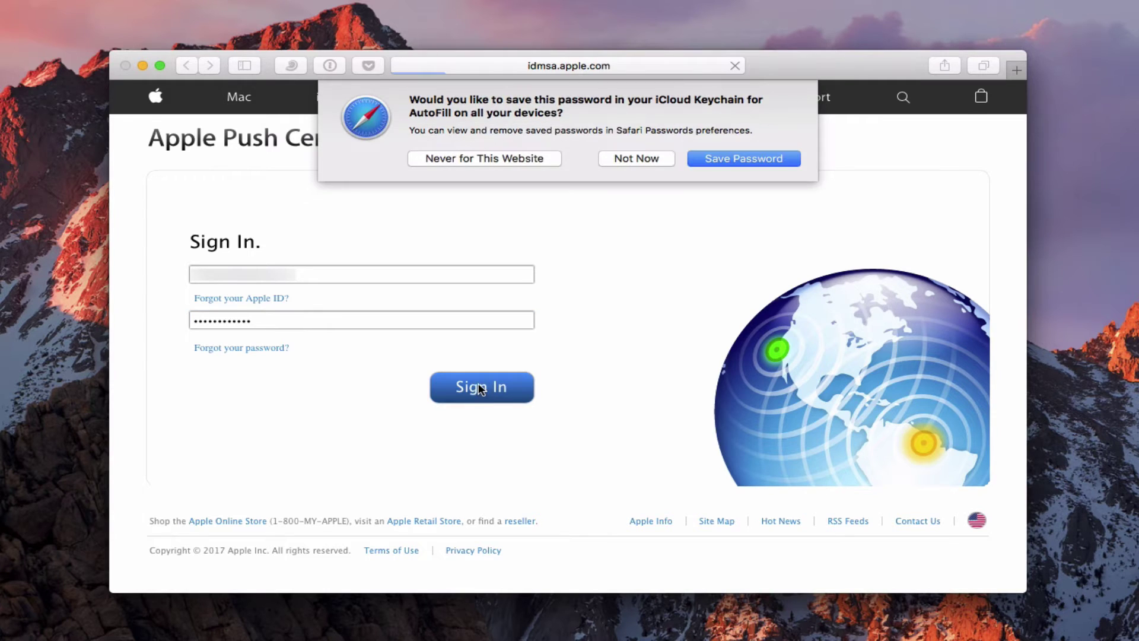
click(624, 159)
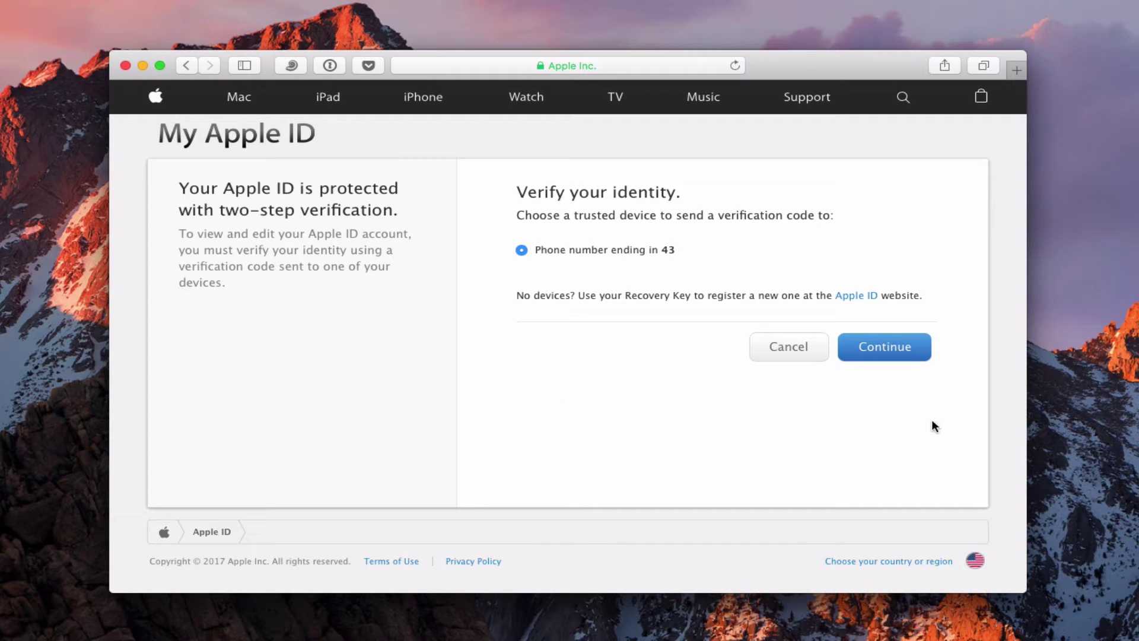
Verify identity with the four-digit code sent to the trusted phone
click(888, 356)
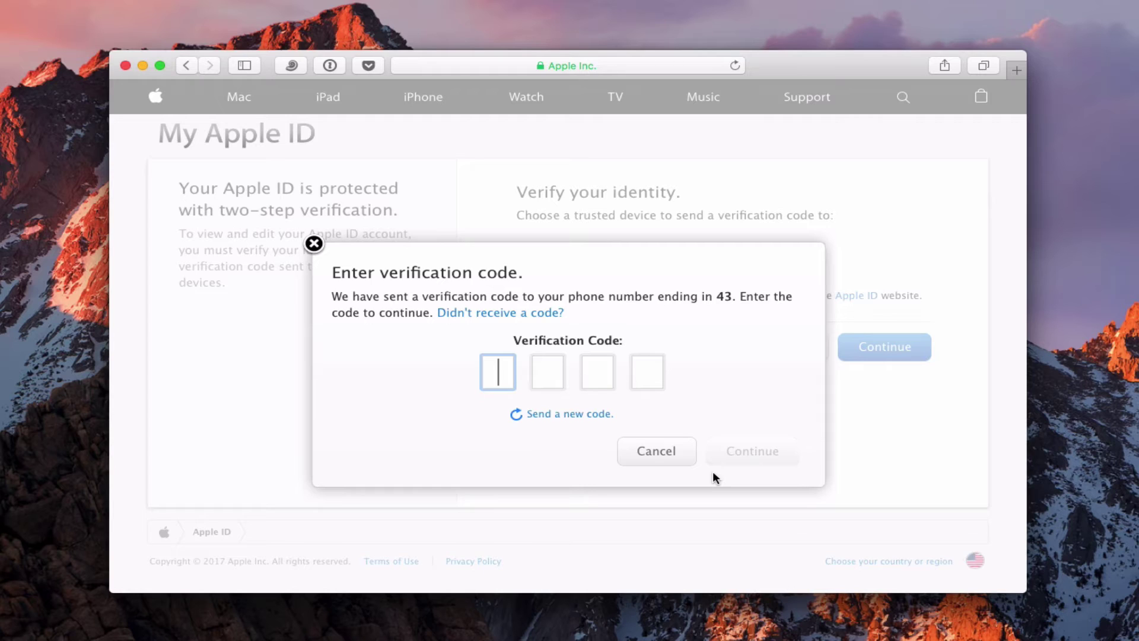
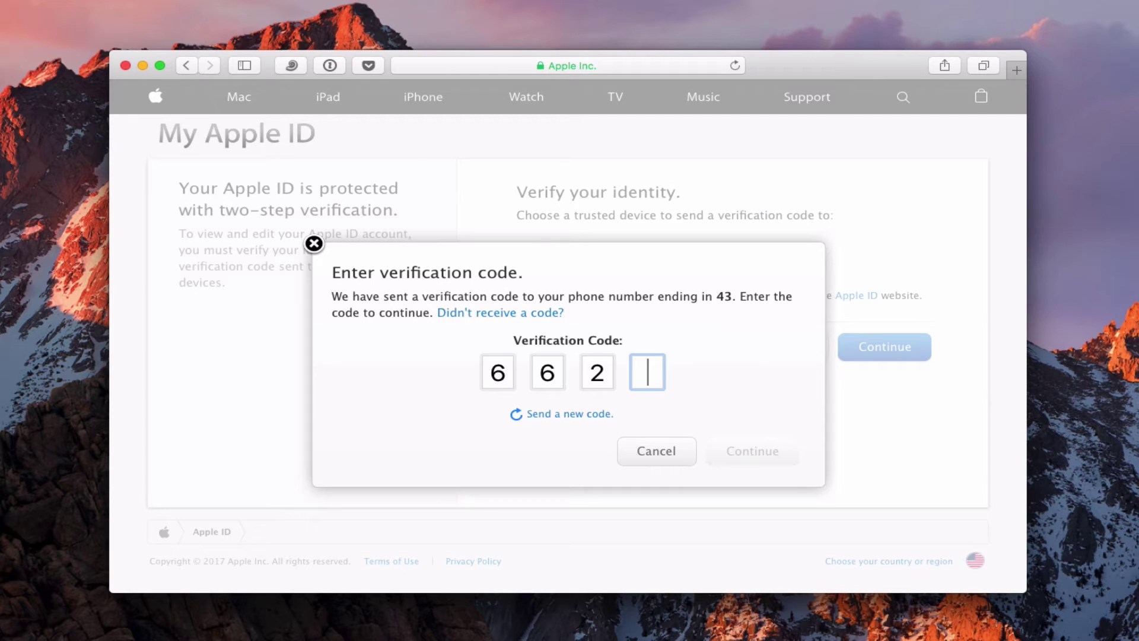
click(750, 453)
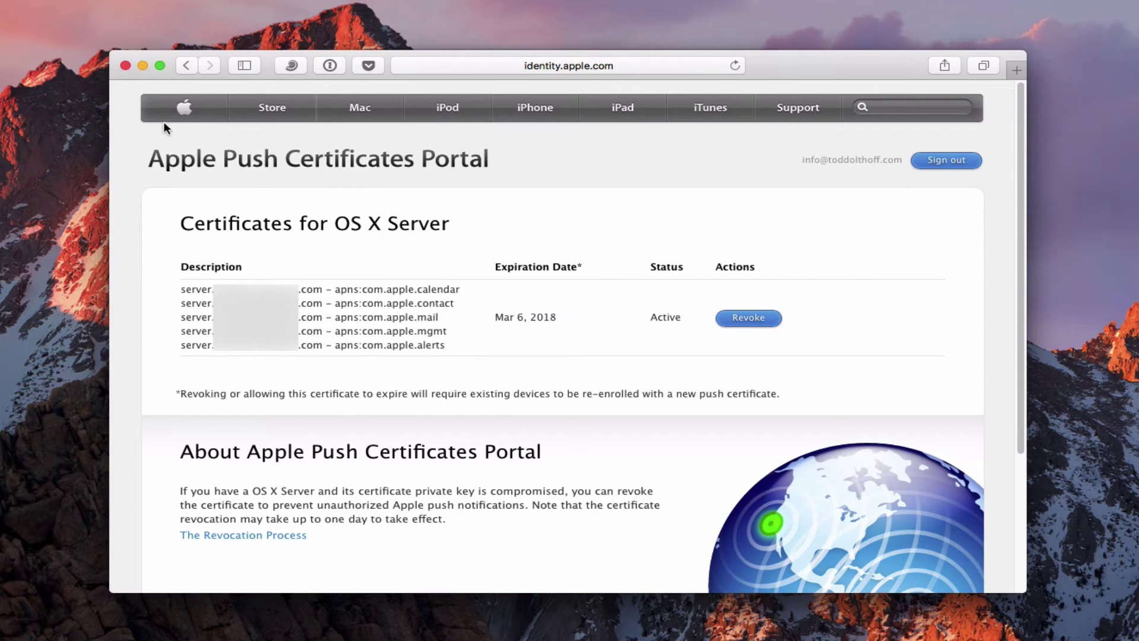
Close Safari and the push sheet, check the server's Settings tab, then return to Contacts
click(126, 65)
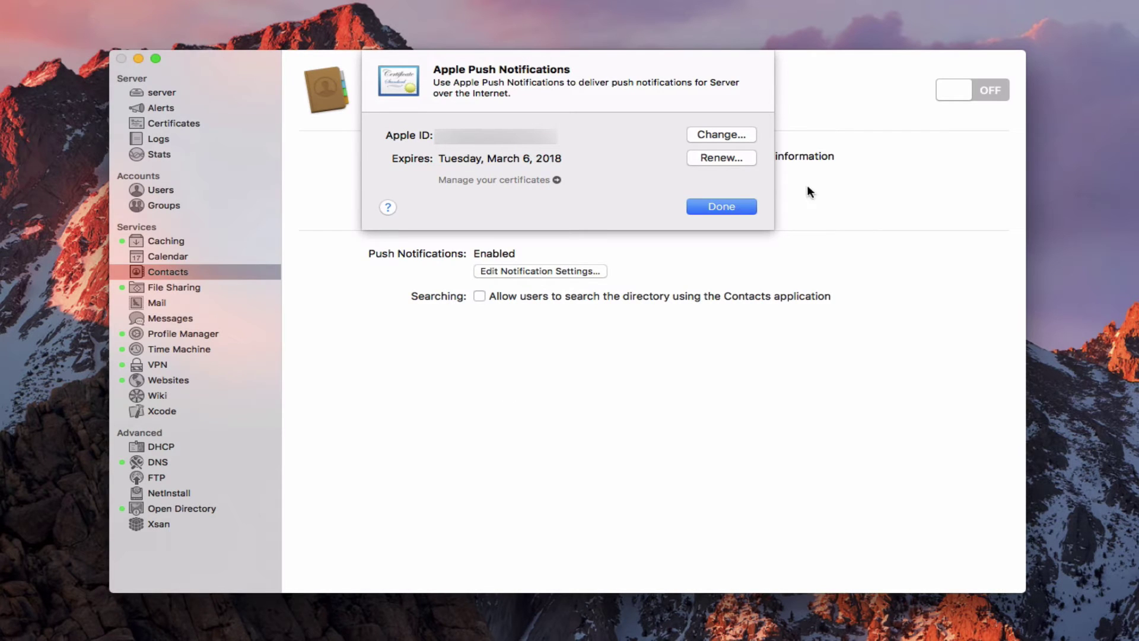
click(724, 207)
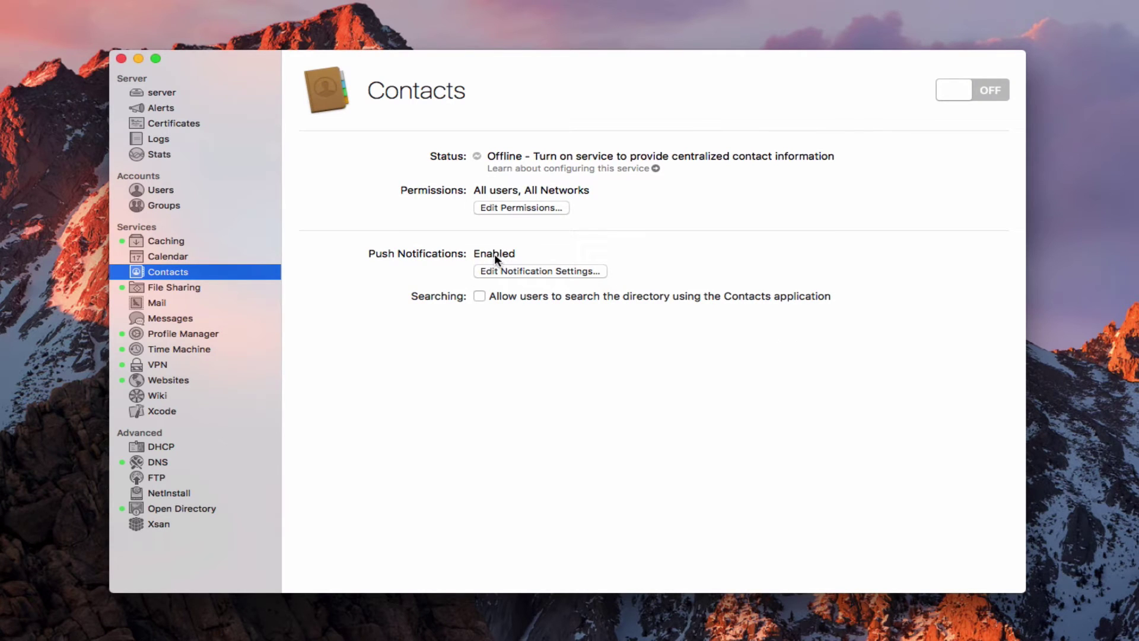
click(169, 89)
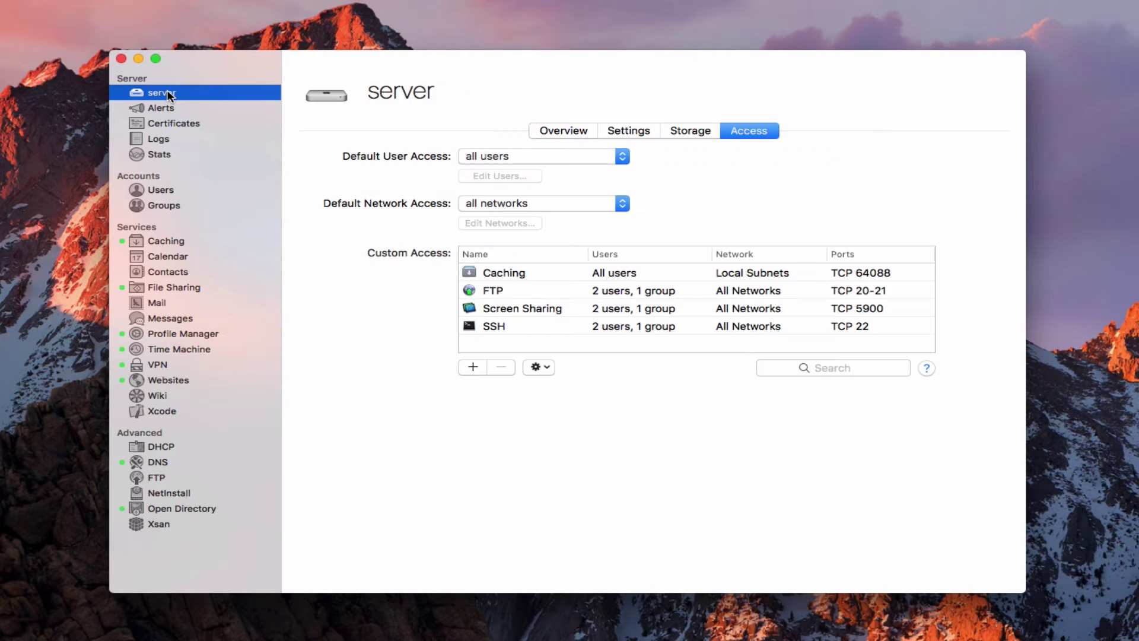
click(627, 131)
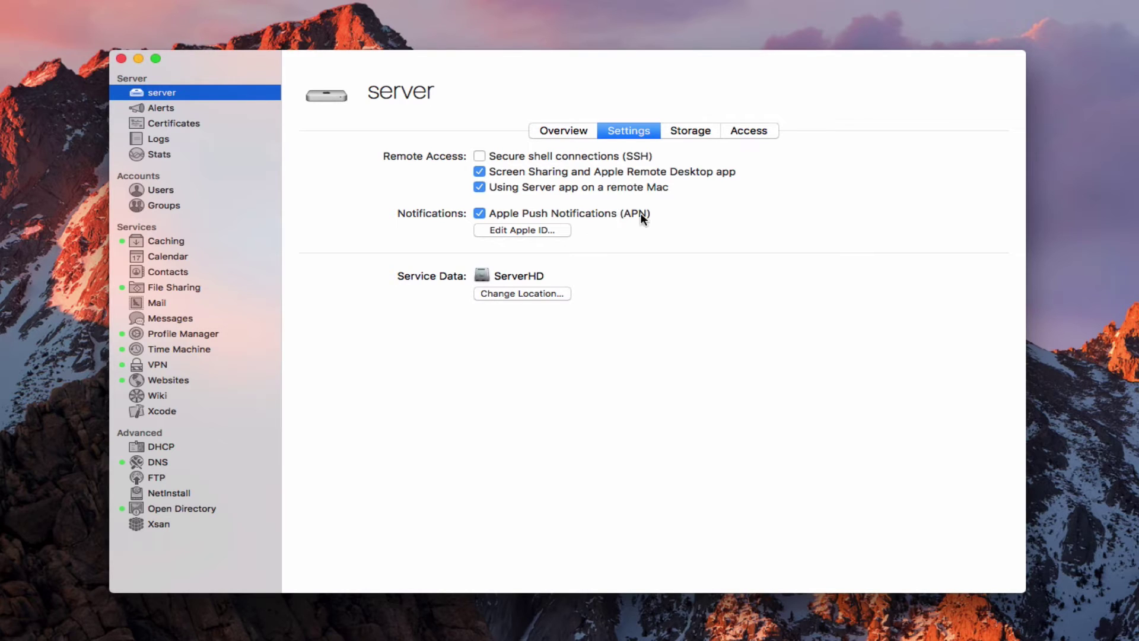
click(173, 271)
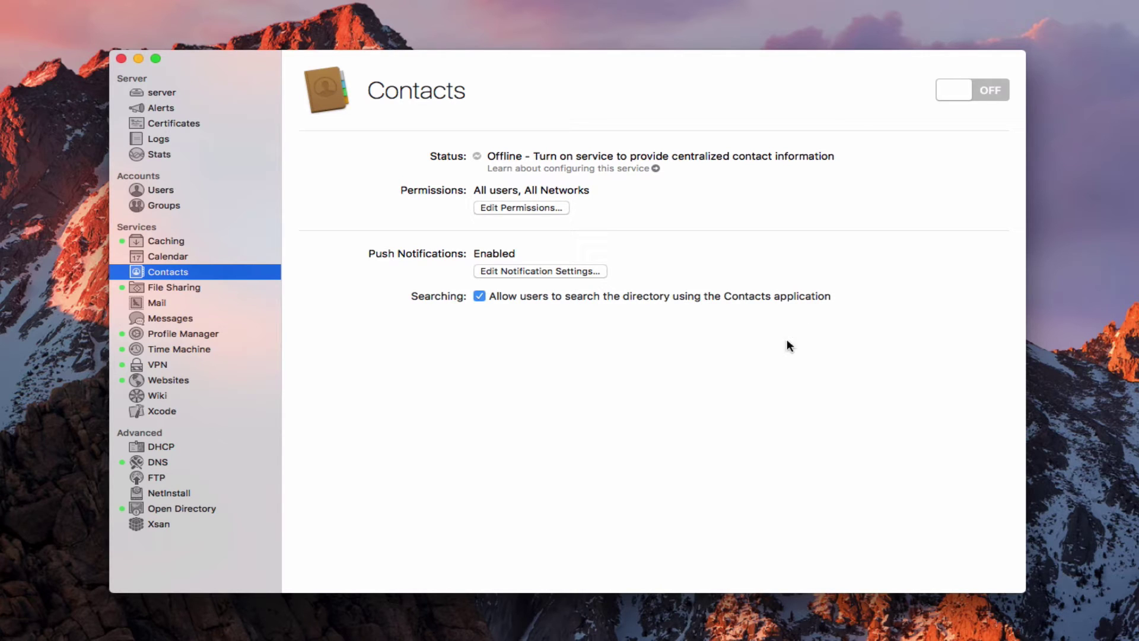
Switch the Contacts service on so it runs at server.local
click(994, 91)
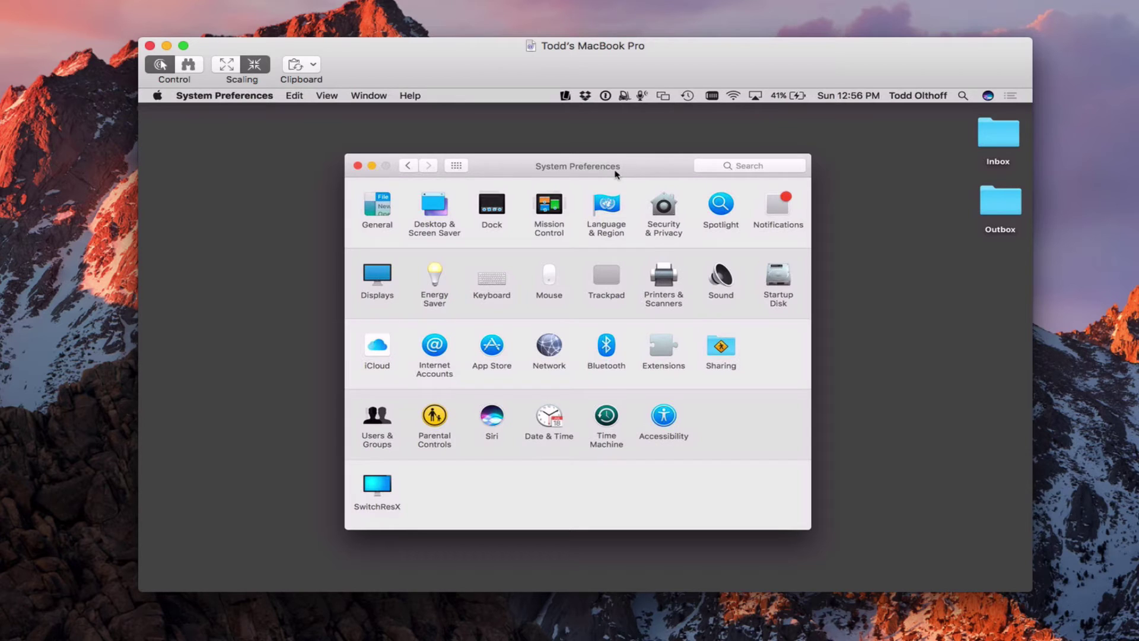
Open Internet Accounts and list the account types available to add
click(436, 351)
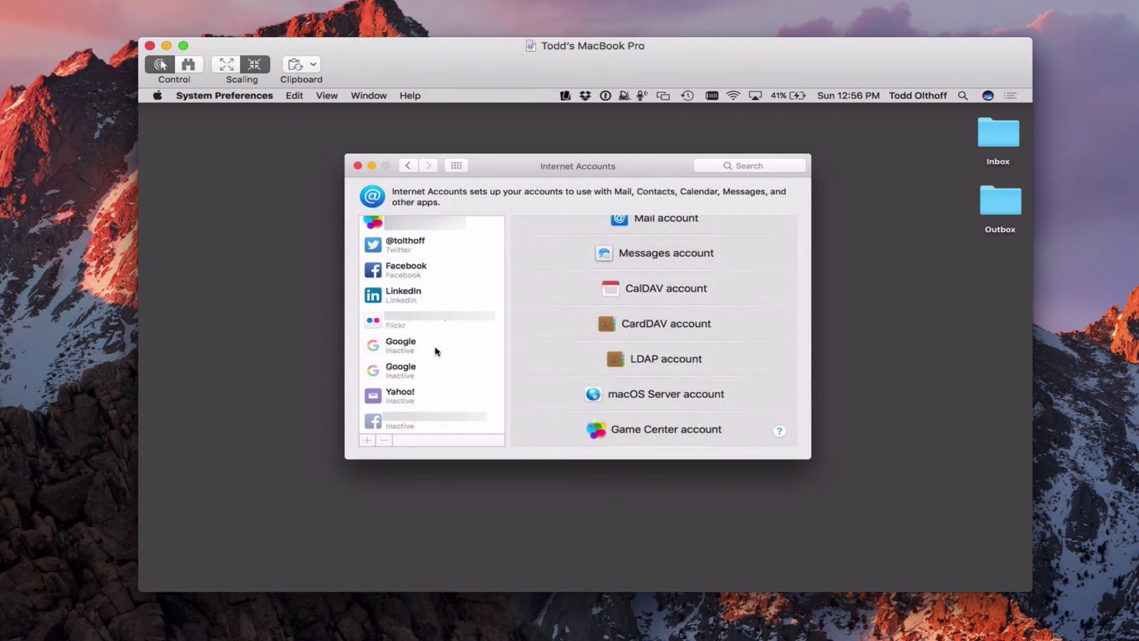
click(367, 442)
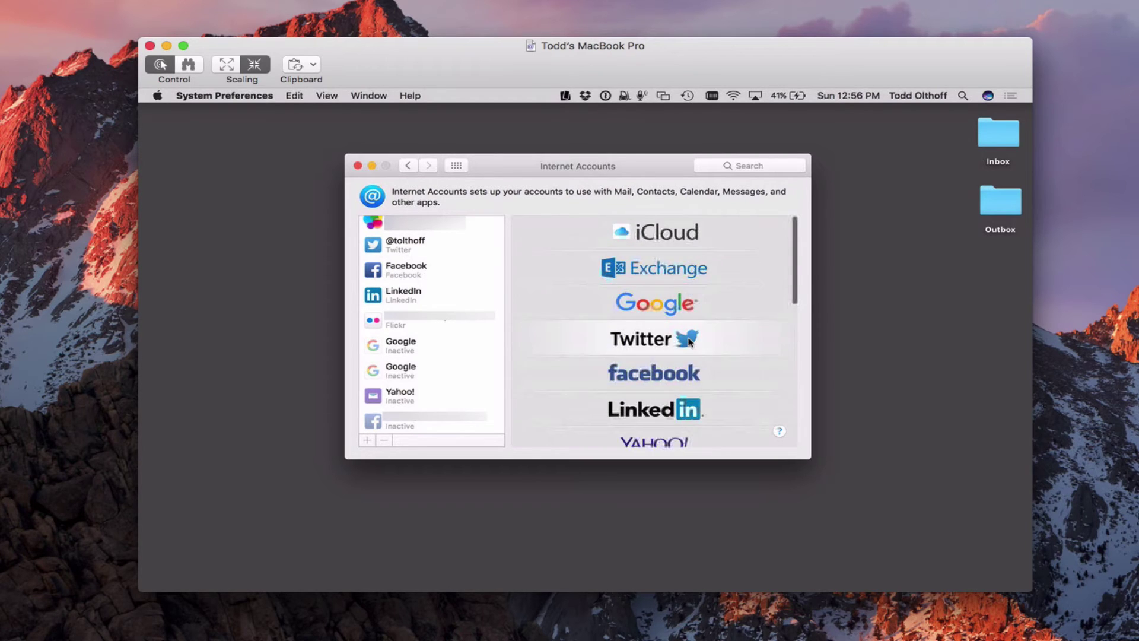
scroll(689, 342, down, 10)
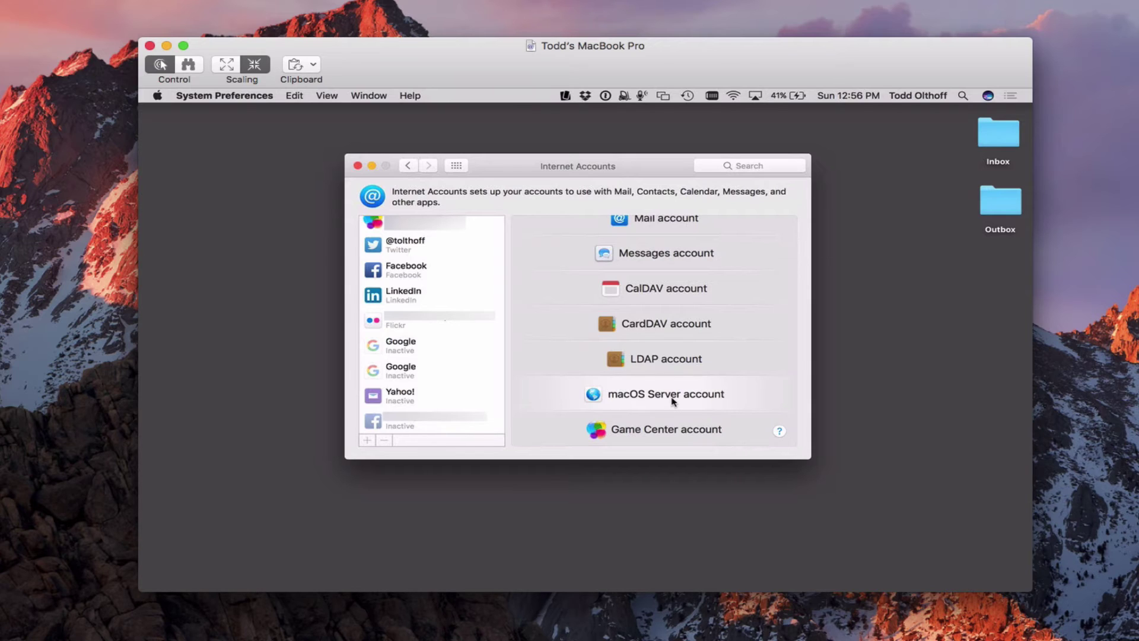
Add a macOS Server account on the discovered server and sign in with the user's credentials
click(673, 402)
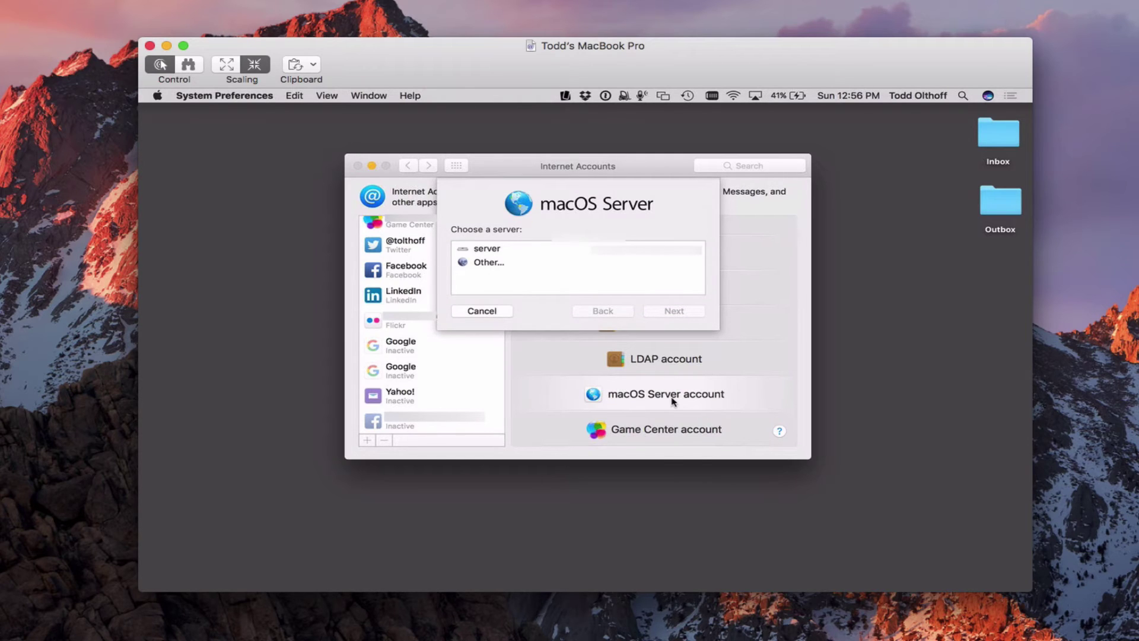
click(497, 250)
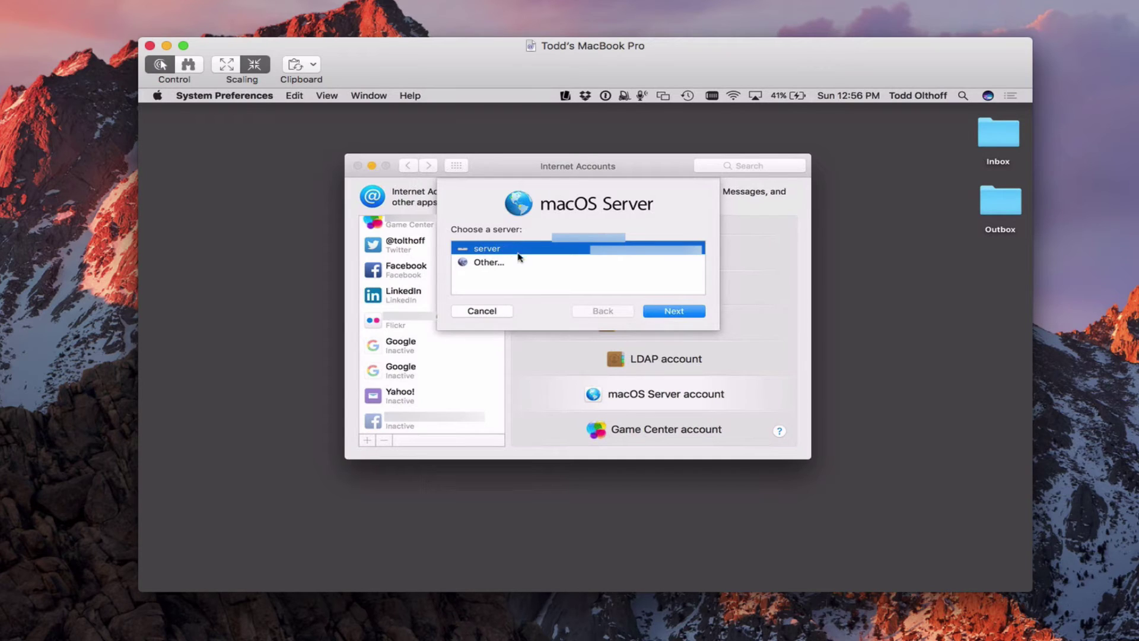
click(485, 264)
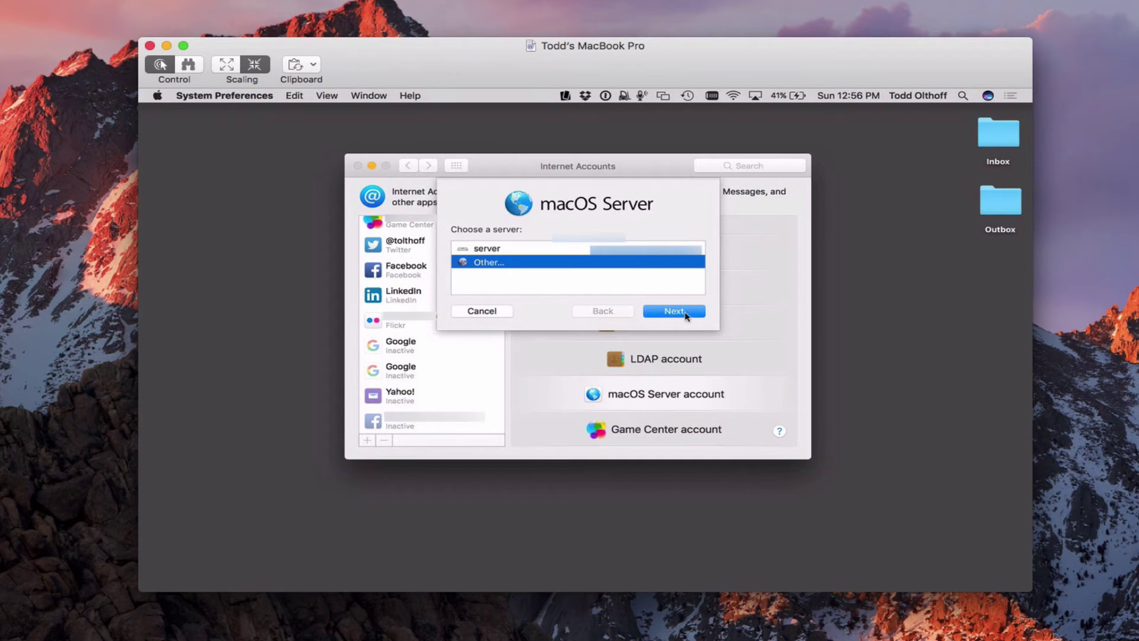
click(684, 313)
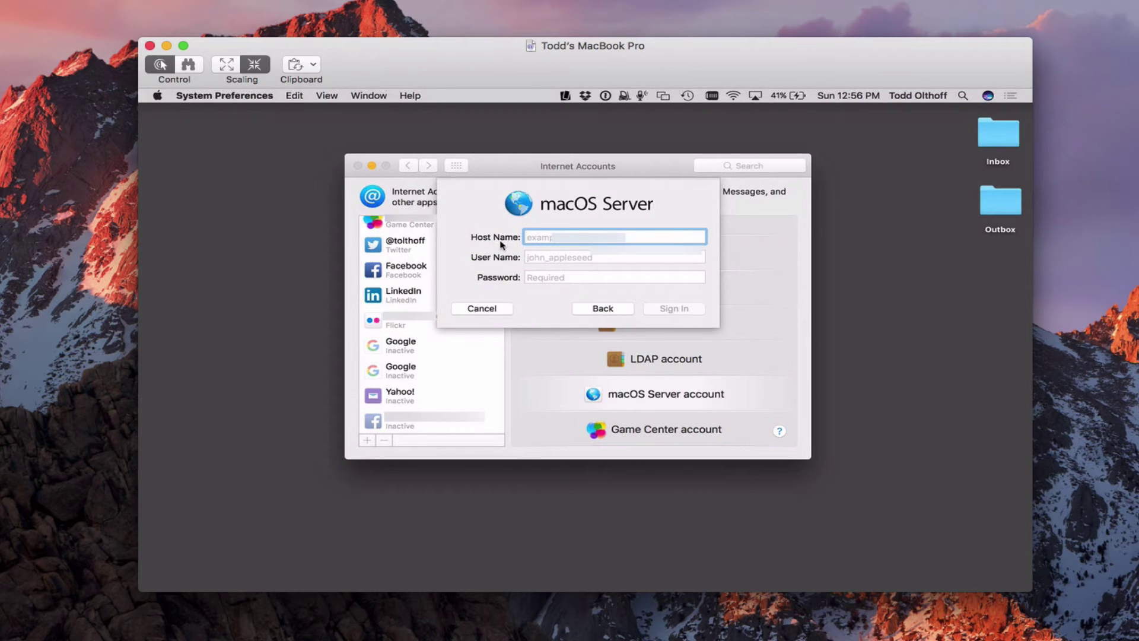
click(601, 309)
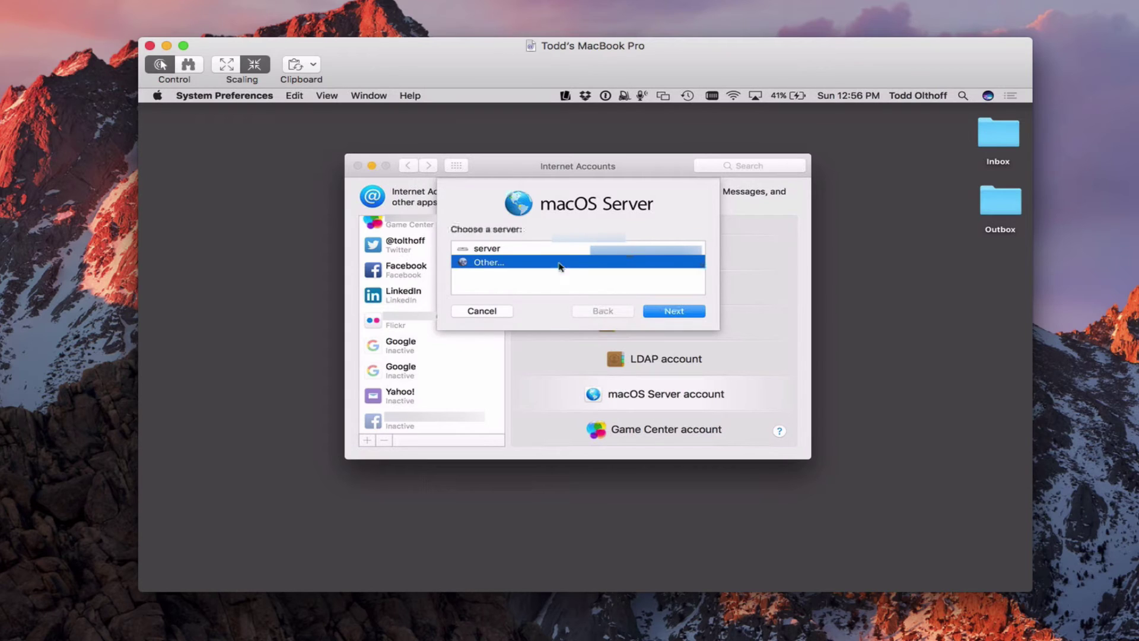
click(541, 248)
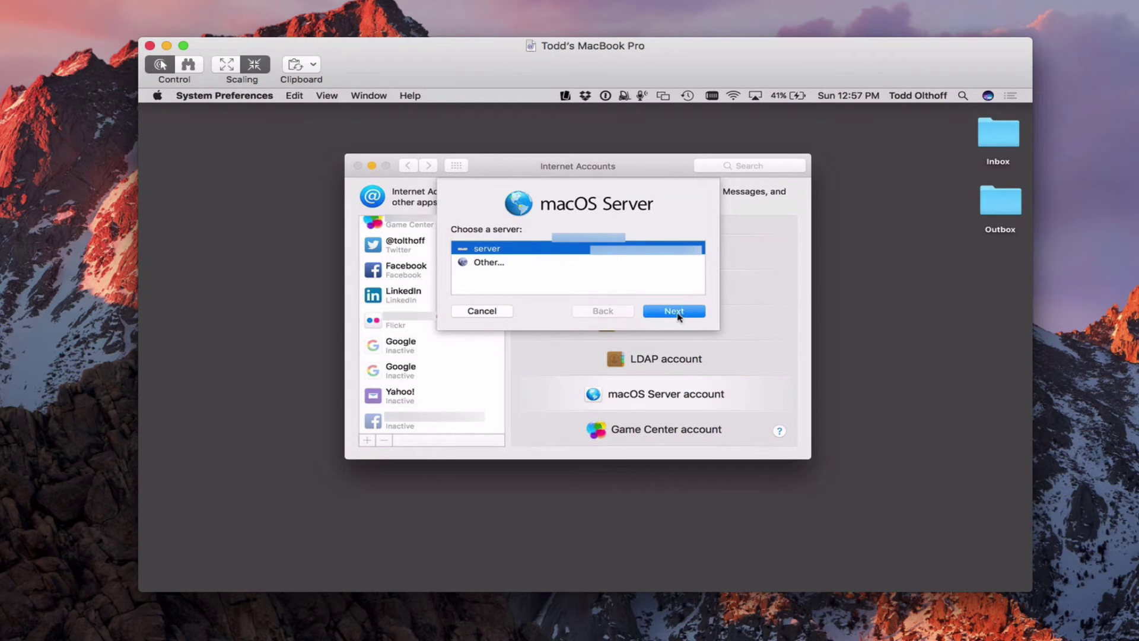
click(680, 315)
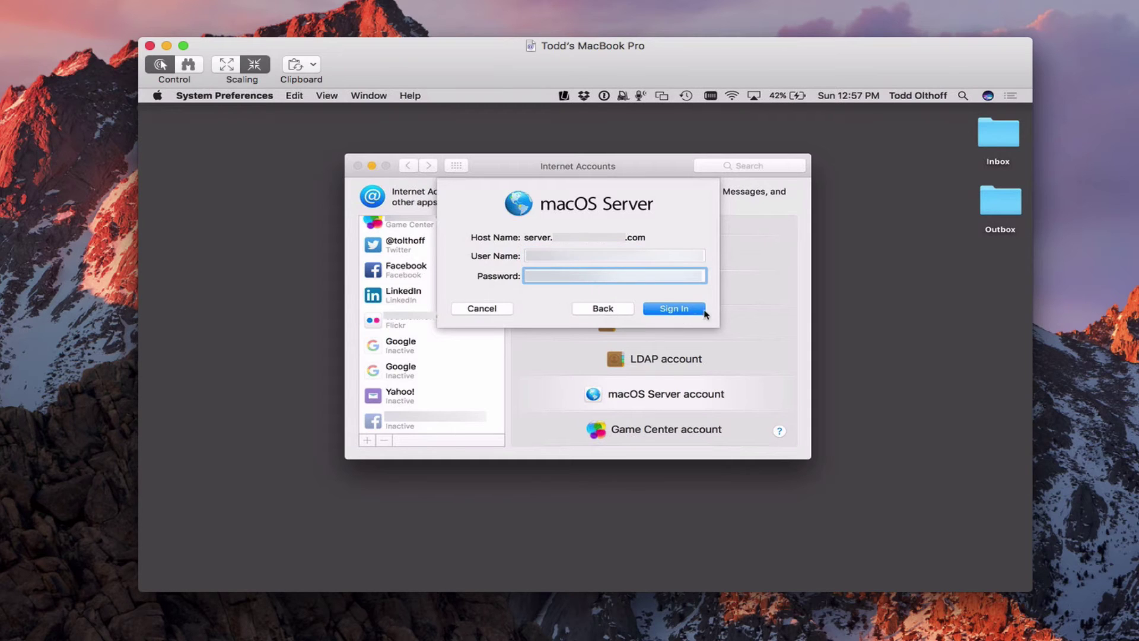
click(675, 309)
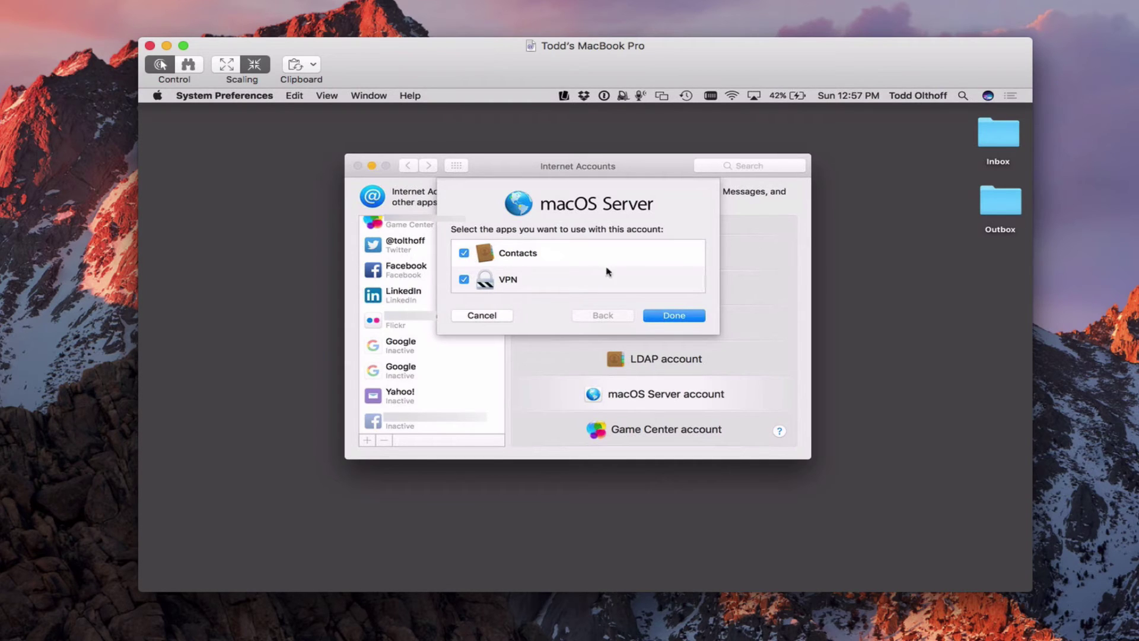
Keep only Contacts enabled for the server account, finish, and close Internet Accounts
click(464, 280)
click(669, 316)
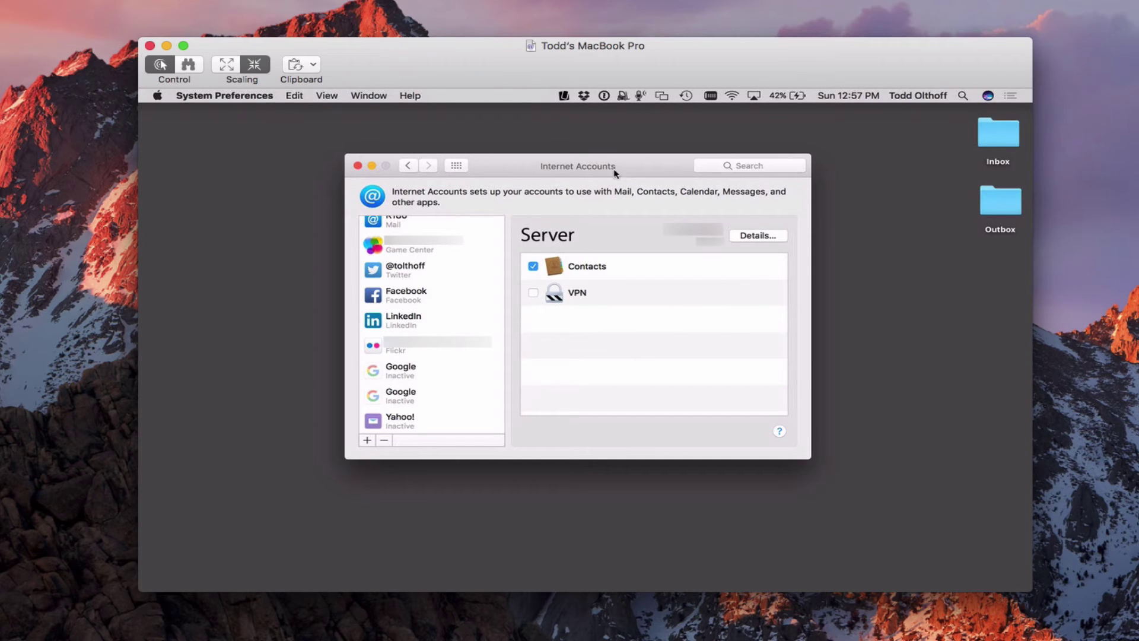
click(358, 166)
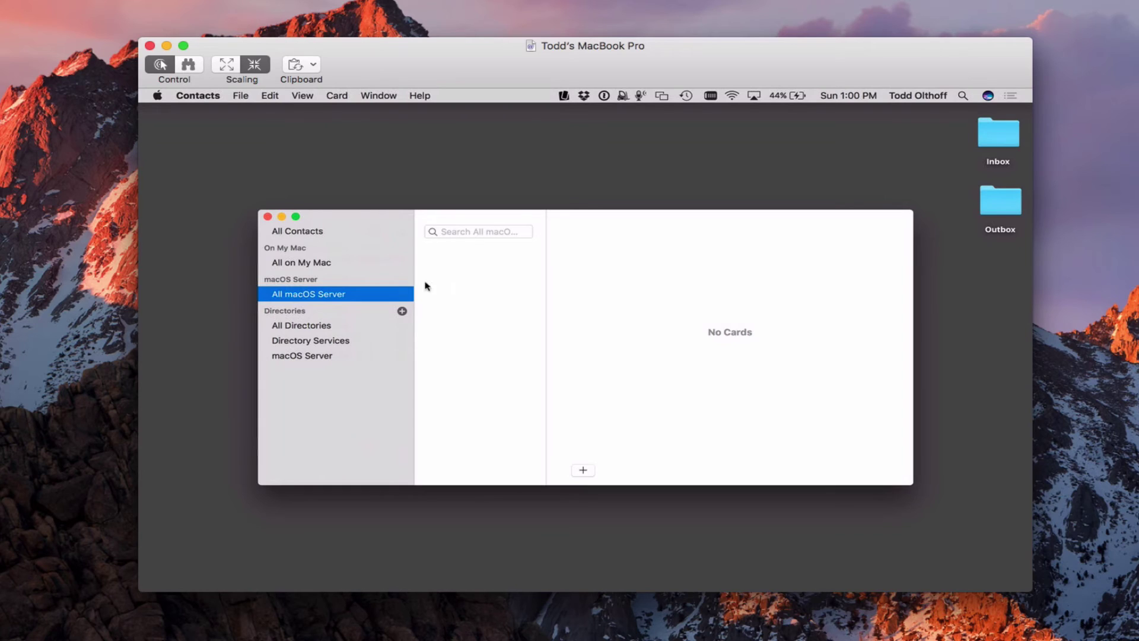
Browse the directory groups, then search All Directories for a contact's first name
mouse_move(308, 251)
mouse_move(284, 283)
click(304, 327)
click(306, 342)
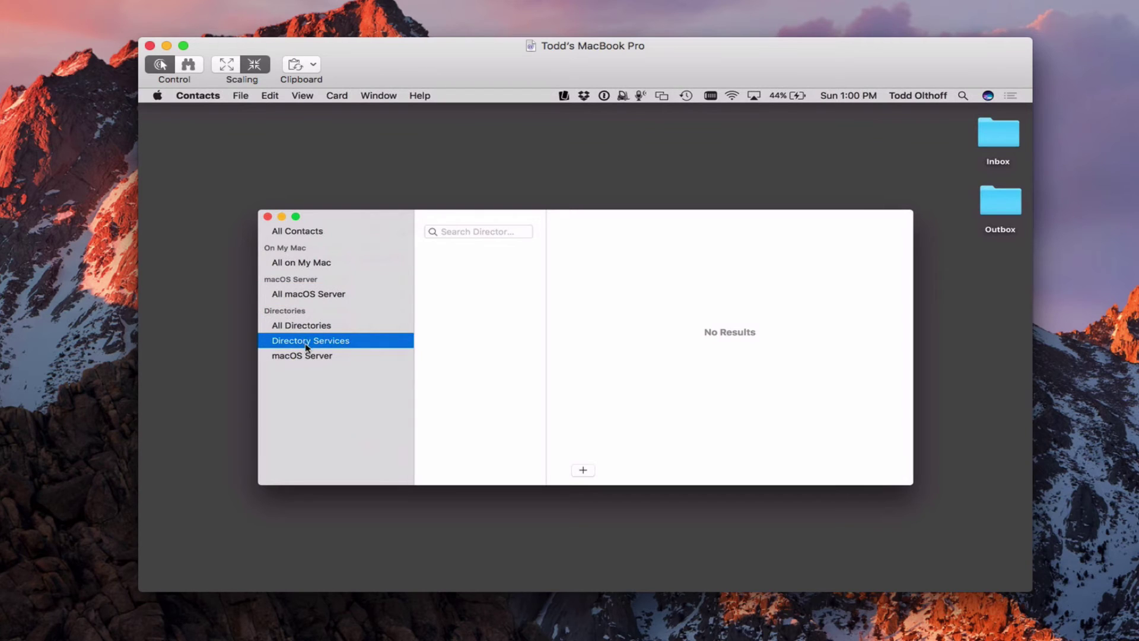
click(308, 356)
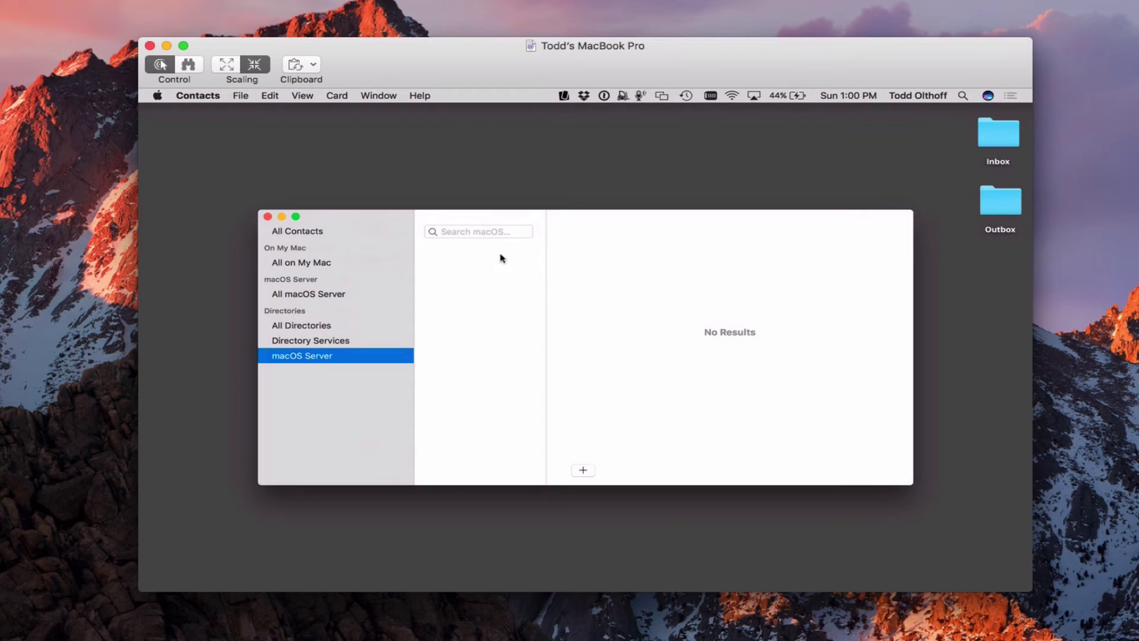
click(290, 328)
click(313, 343)
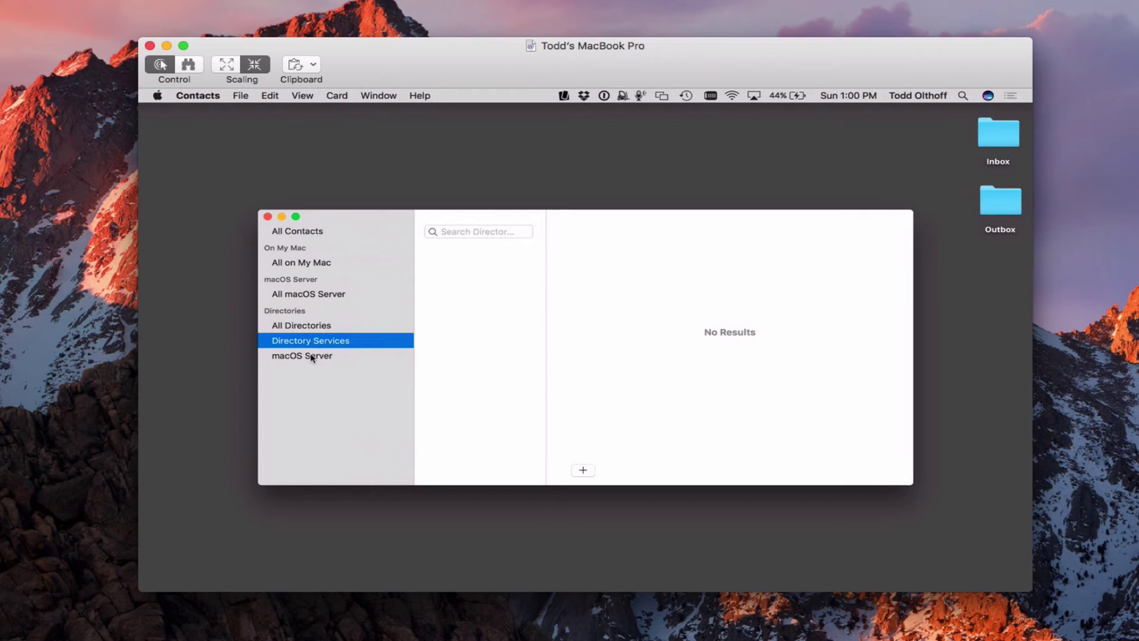
click(309, 325)
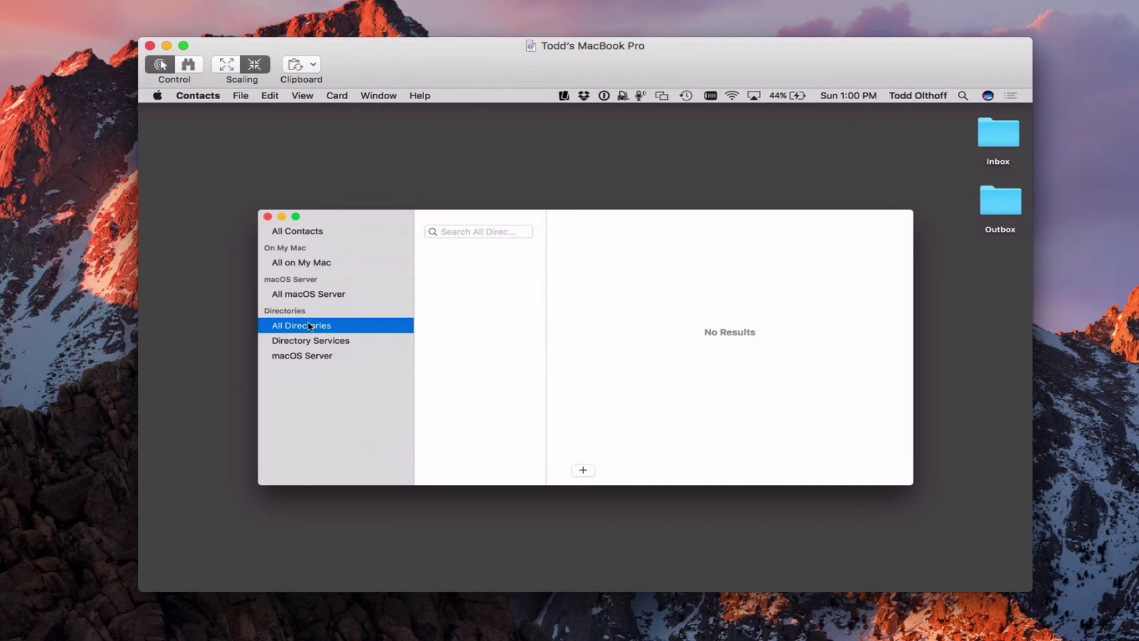
click(454, 234)
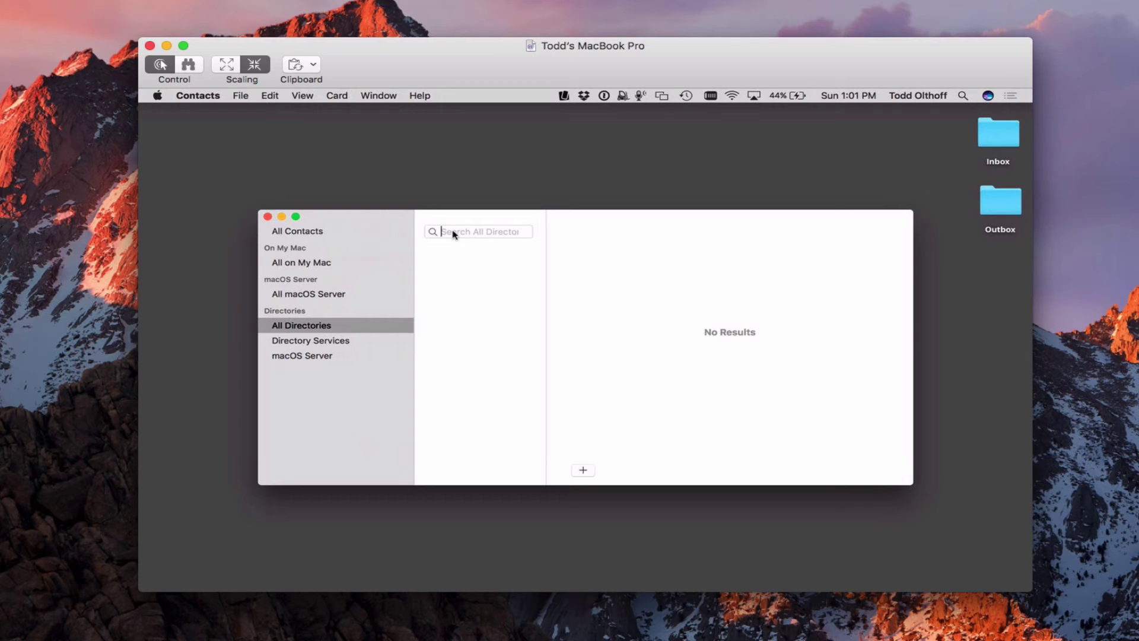
text(John)
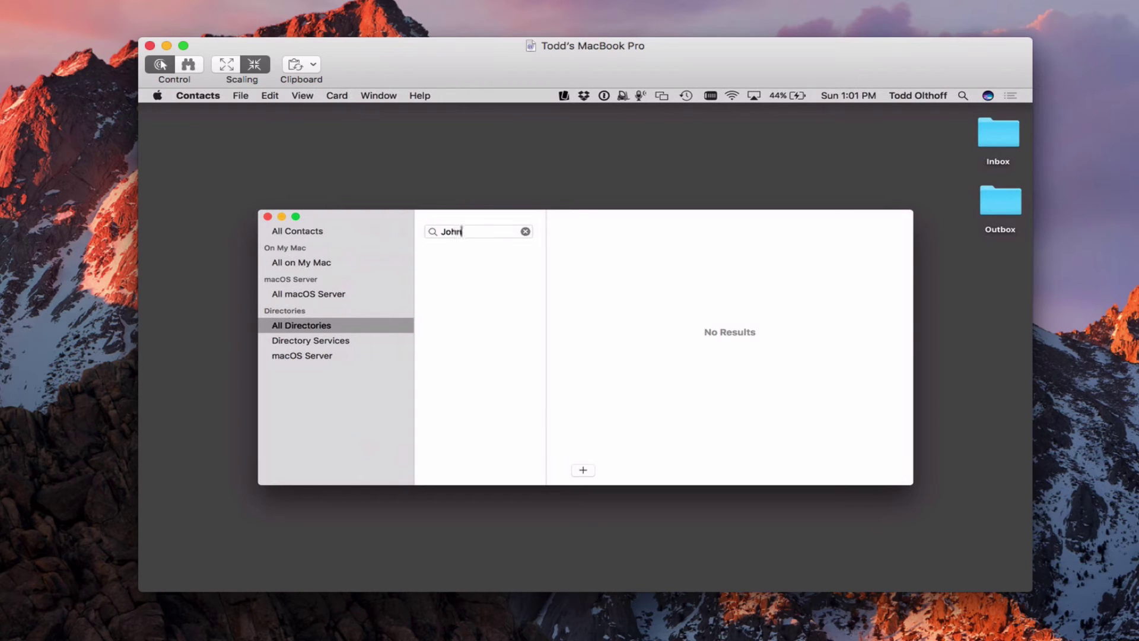
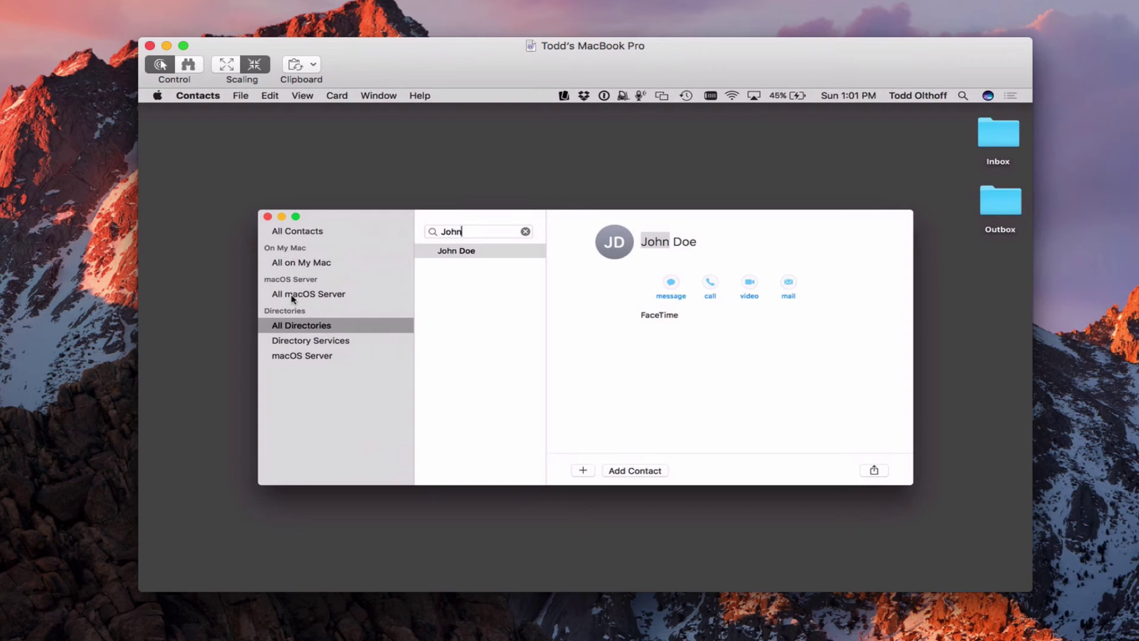
Select the All macOS Server group in the Contacts sidebar to see its empty card list
click(293, 297)
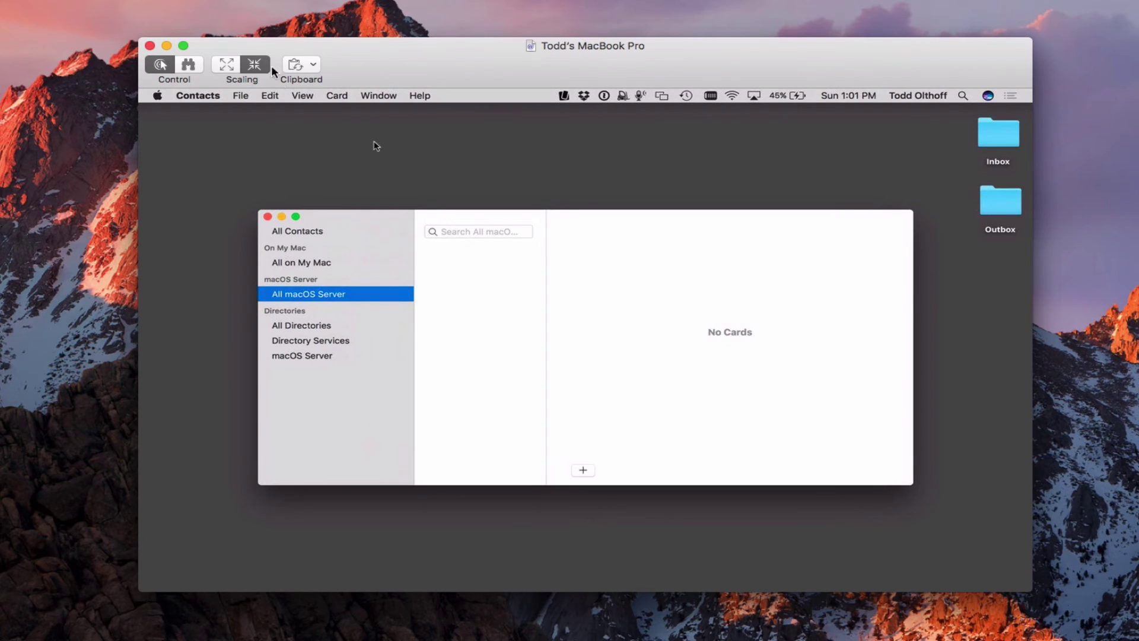
Start a new user from the Users list in macOS Server
click(167, 46)
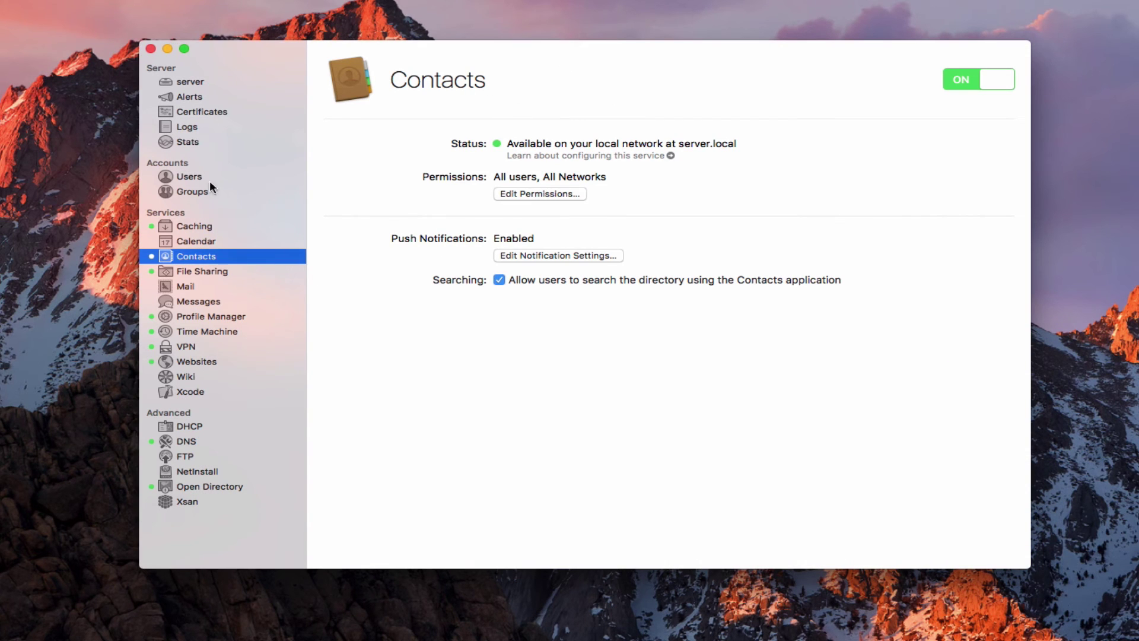
click(199, 178)
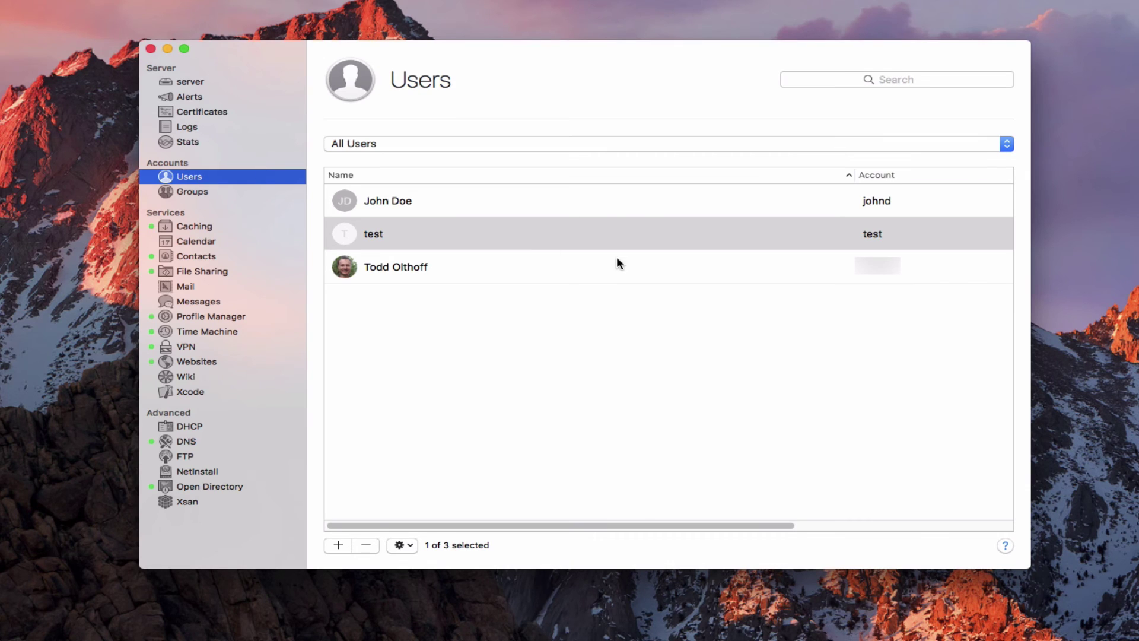
click(337, 544)
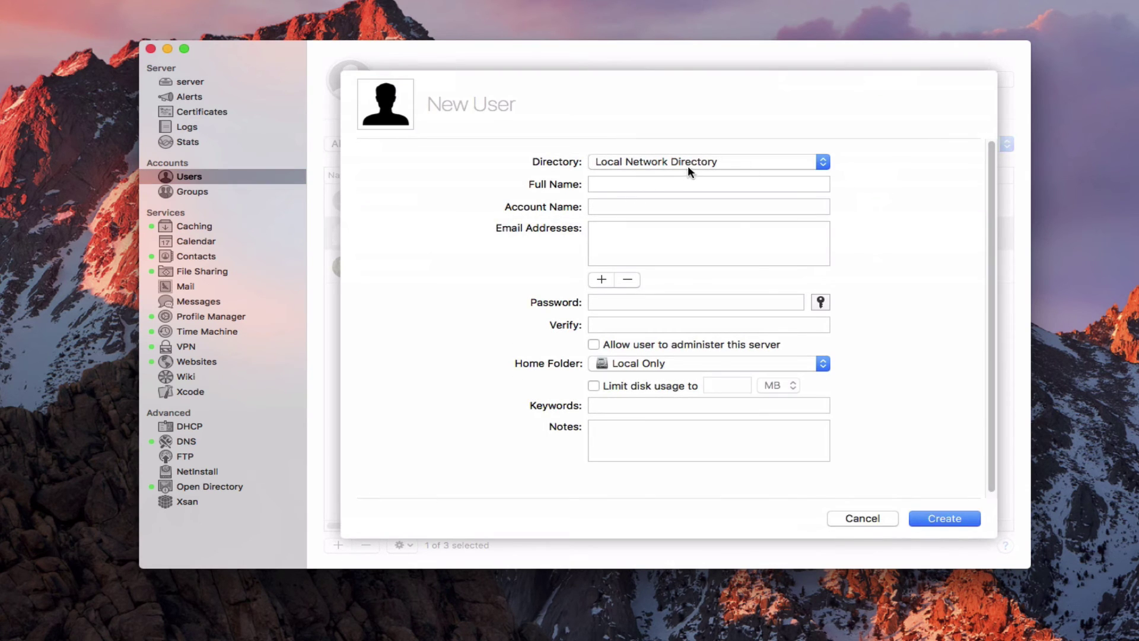
Enter full name Contacts All, account name contactsall, and home folder None - Services Only
click(622, 184)
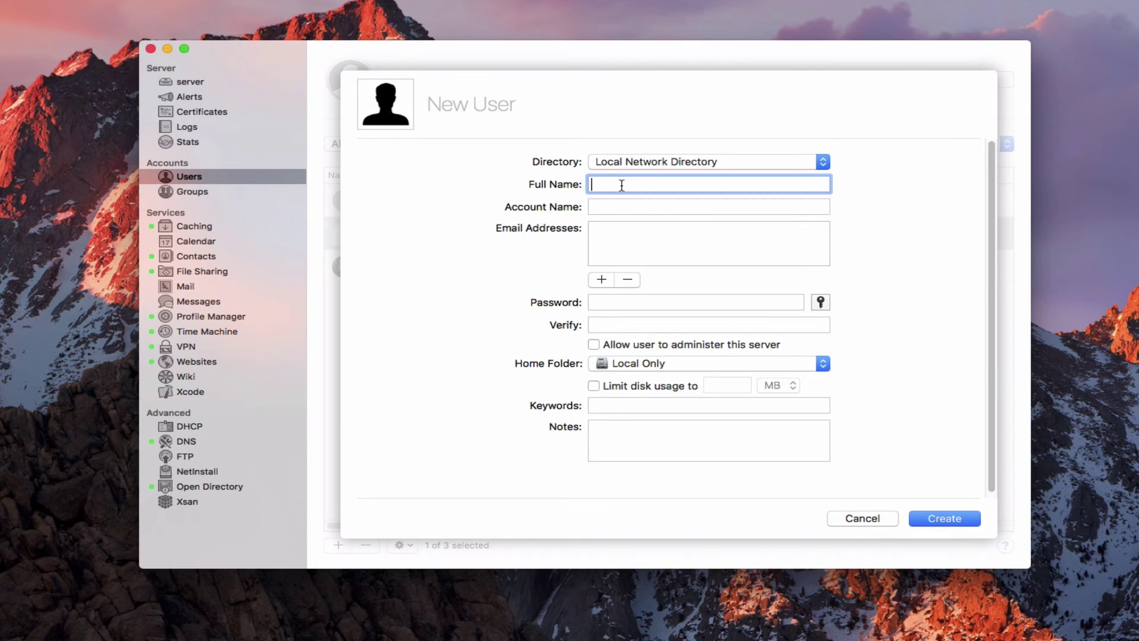
text(Conta)
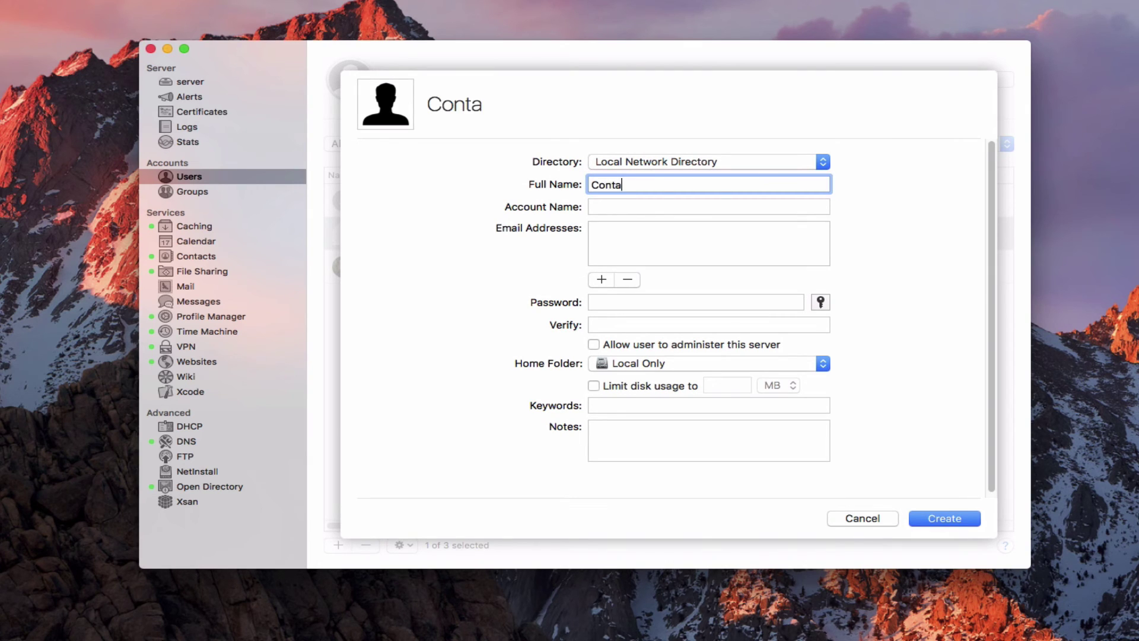
text(nts All)
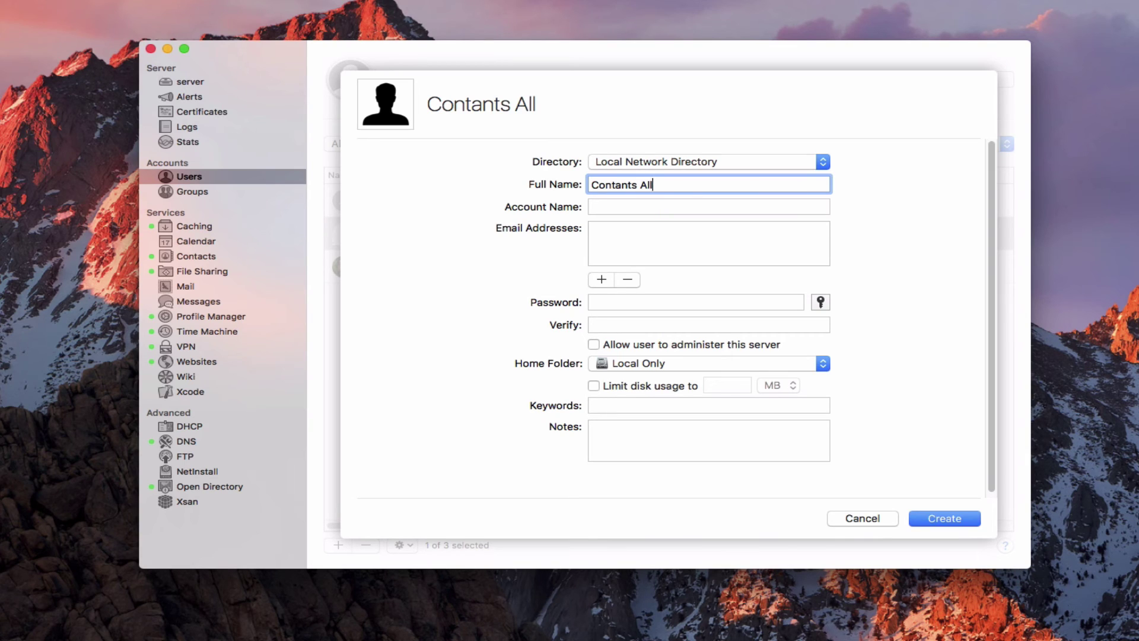
key(BackSpace)
key(BackSpace)
key(BackSpace)
key(BackSpace)
key(BackSpace)
key(BackSpace)
key(BackSpace)
text(cts All)
click(620, 207)
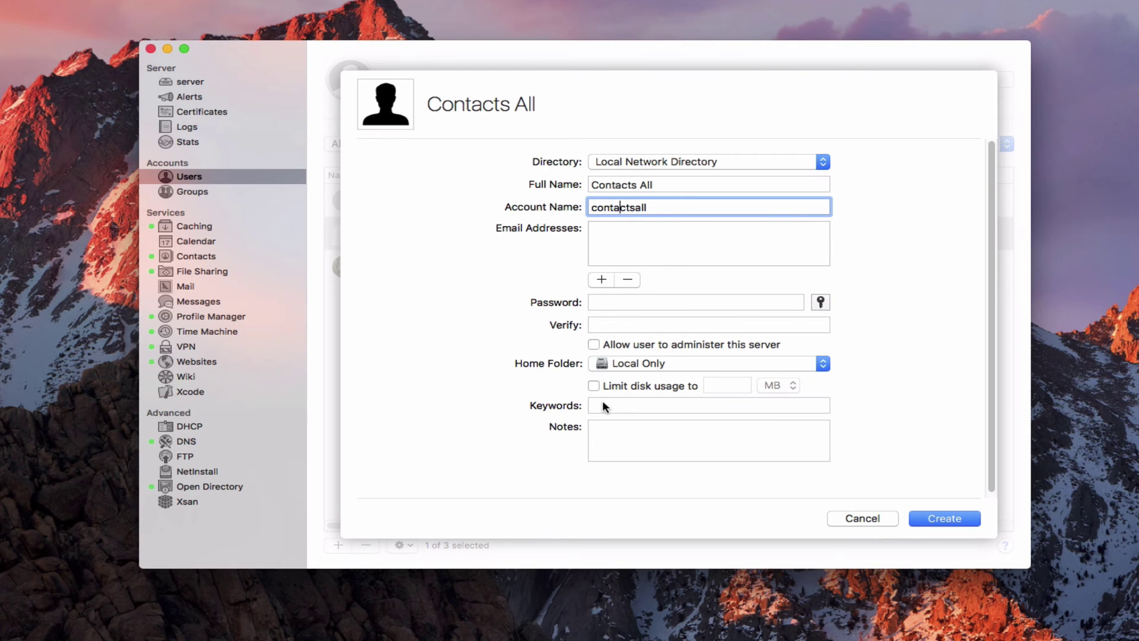
click(822, 363)
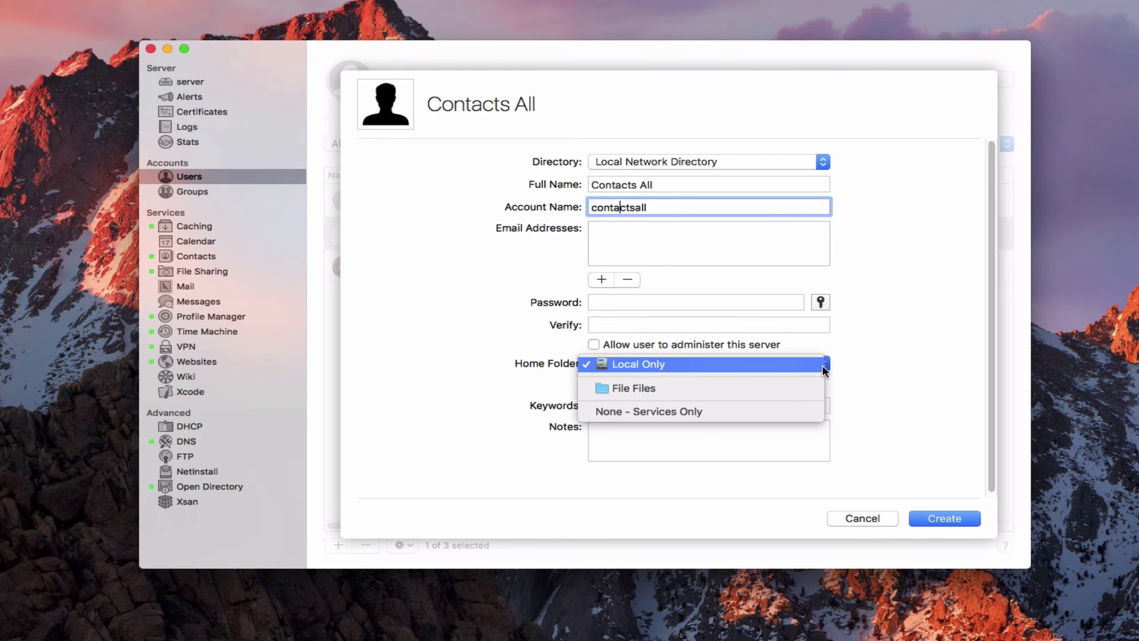
click(806, 411)
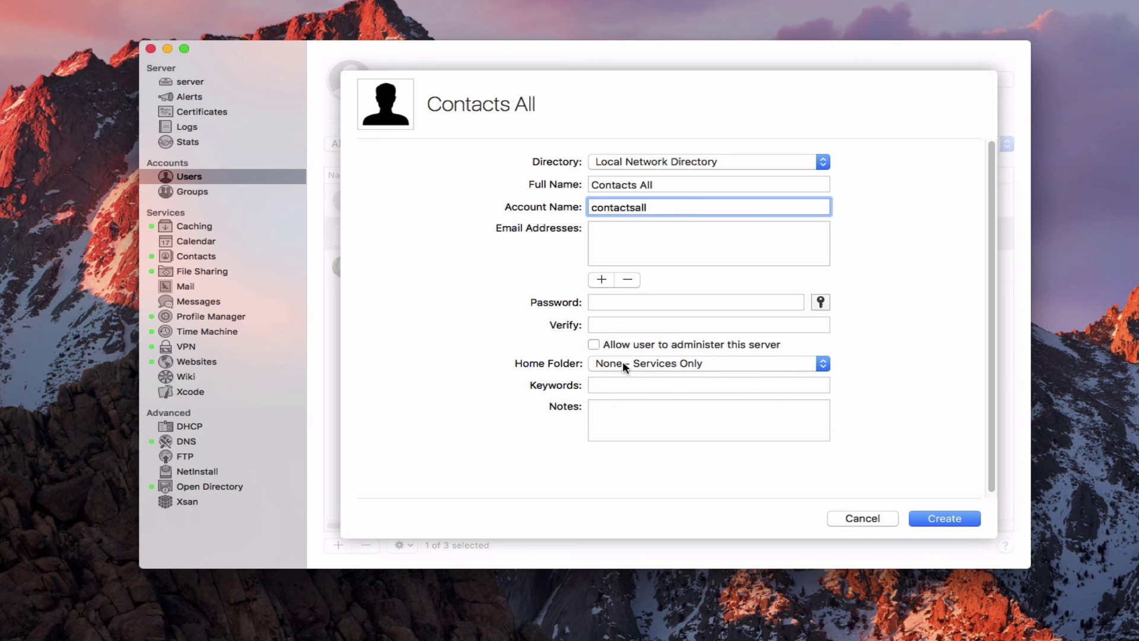
Put focus in the new user's Password field before switching back to the remote Contacts window
click(603, 301)
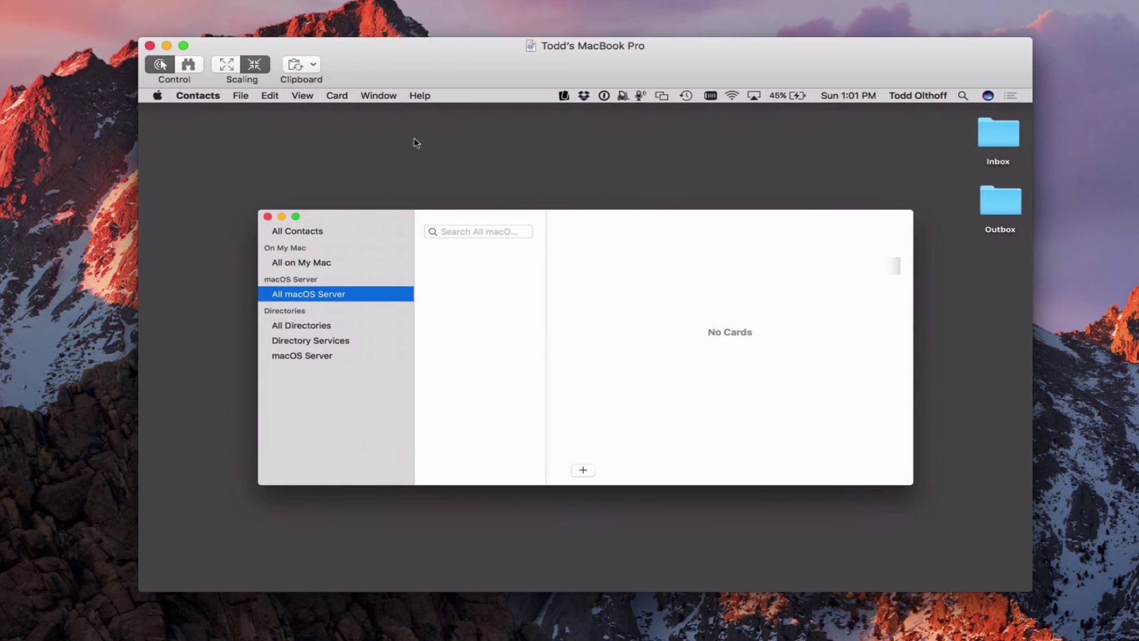
Open Internet Accounts in the remote Mac's System Preferences
click(277, 142)
click(157, 95)
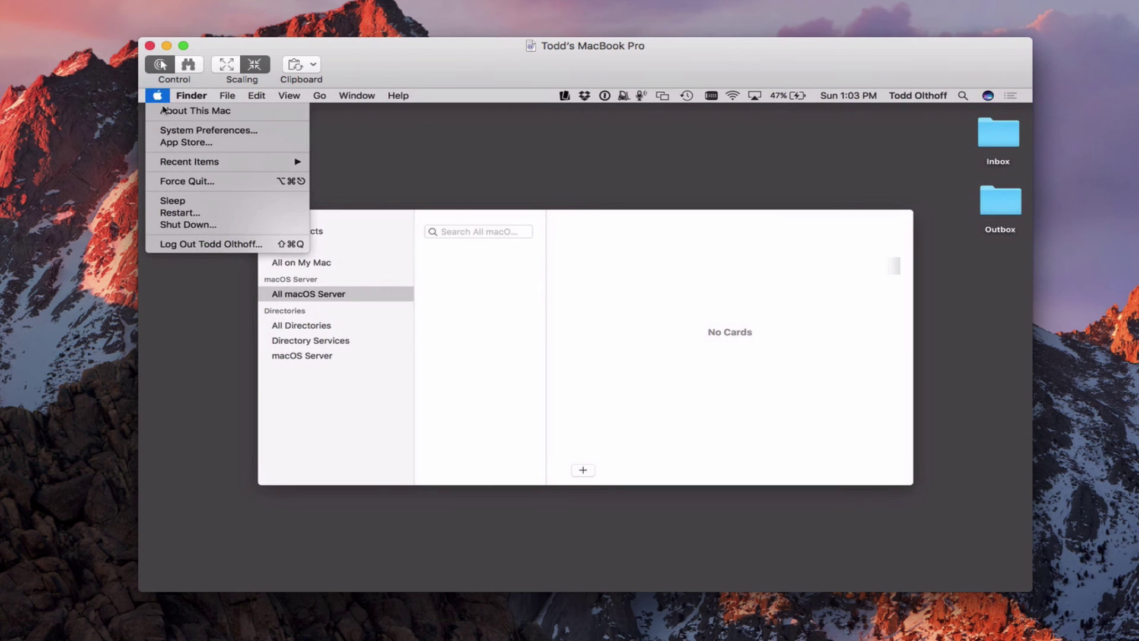
click(194, 132)
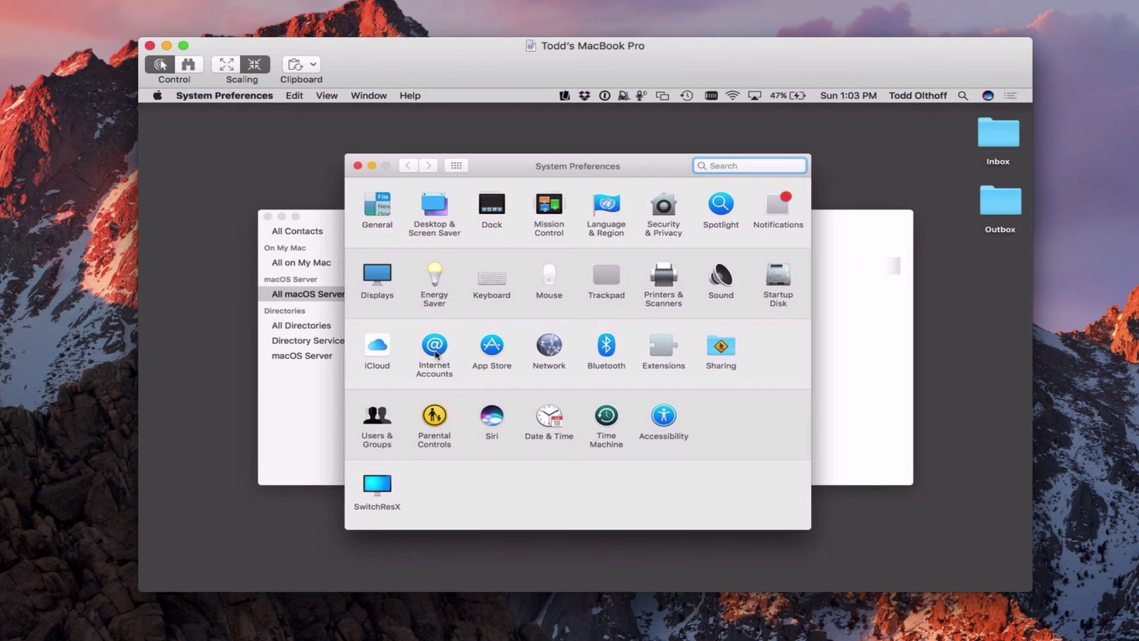
click(431, 355)
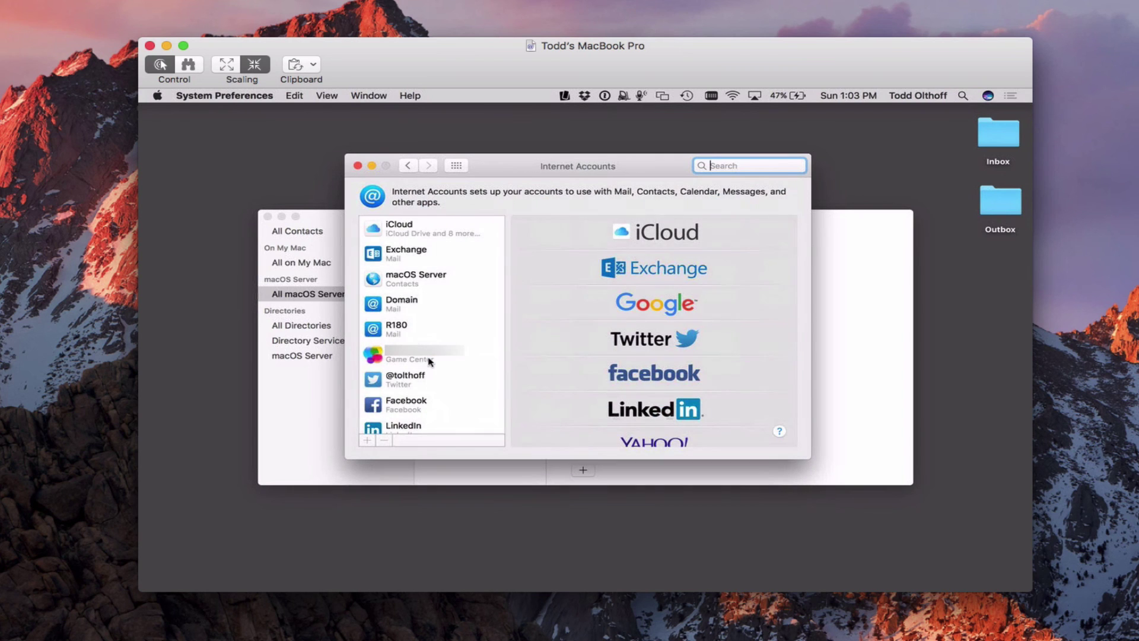
Add a CardDAV account from Other accounts, with Account Type set to Advanced
scroll(688, 407, down, 5)
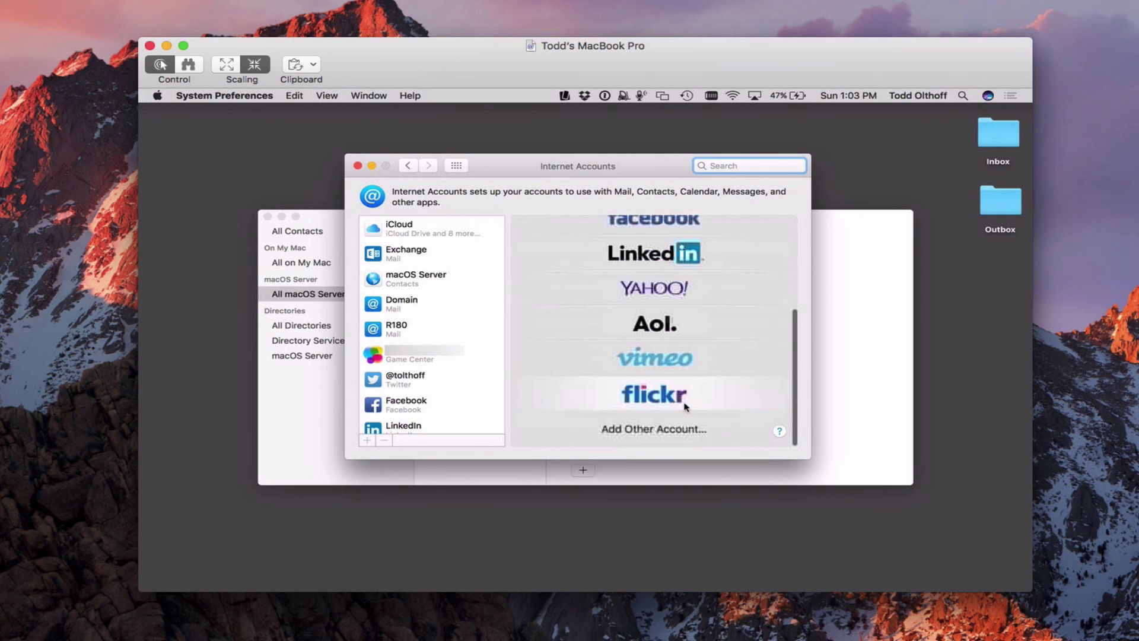
click(662, 432)
scroll(667, 437, down, 5)
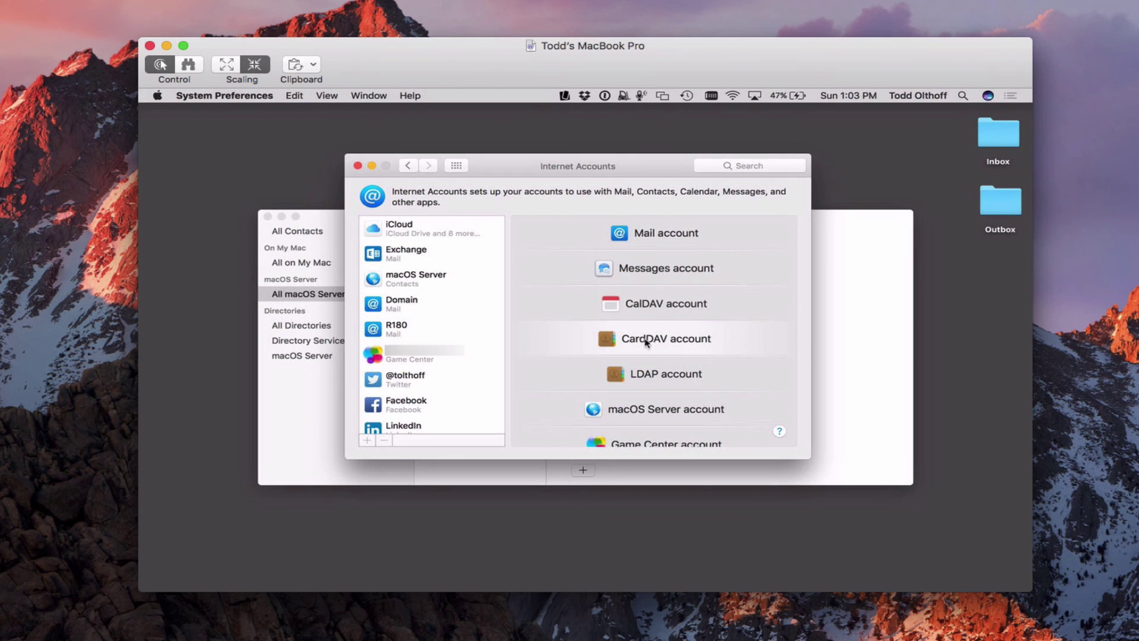
click(645, 341)
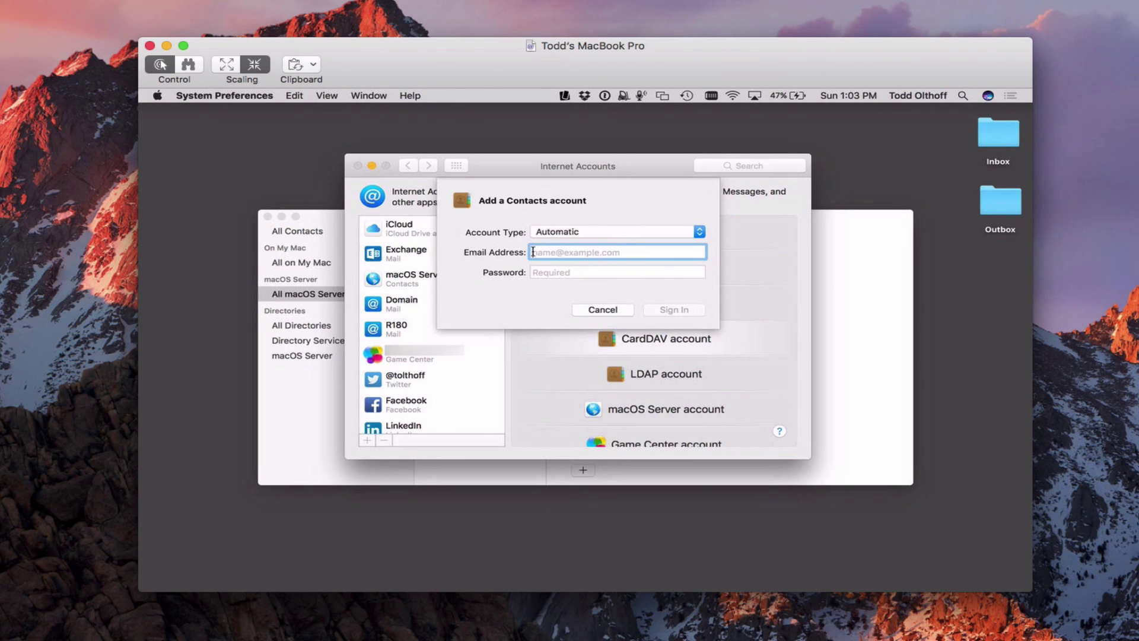
click(701, 232)
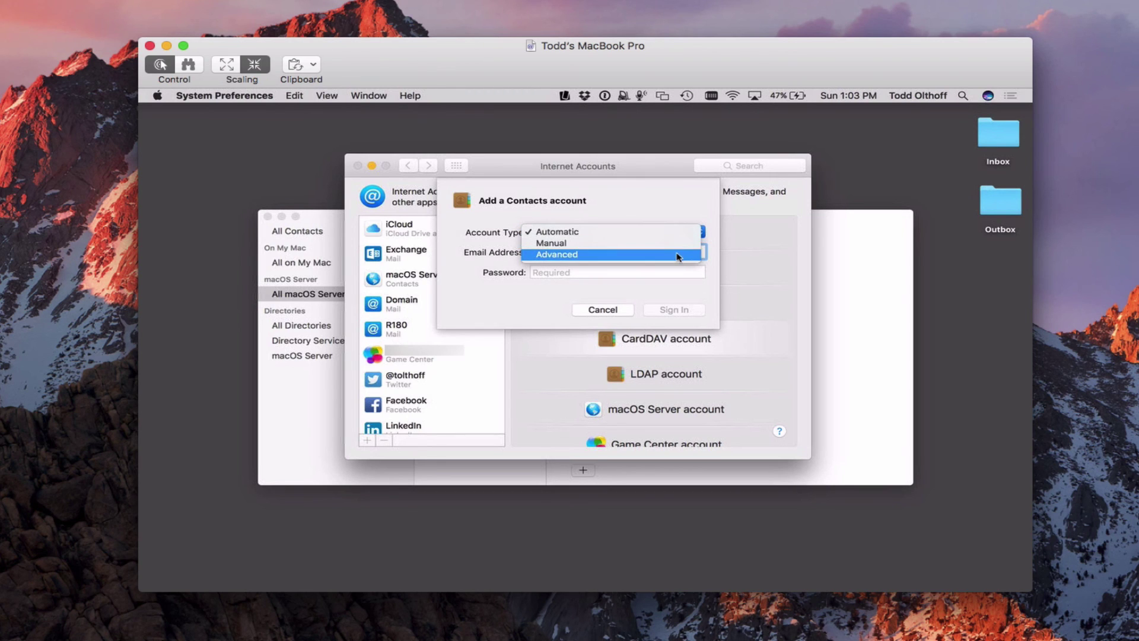
click(678, 255)
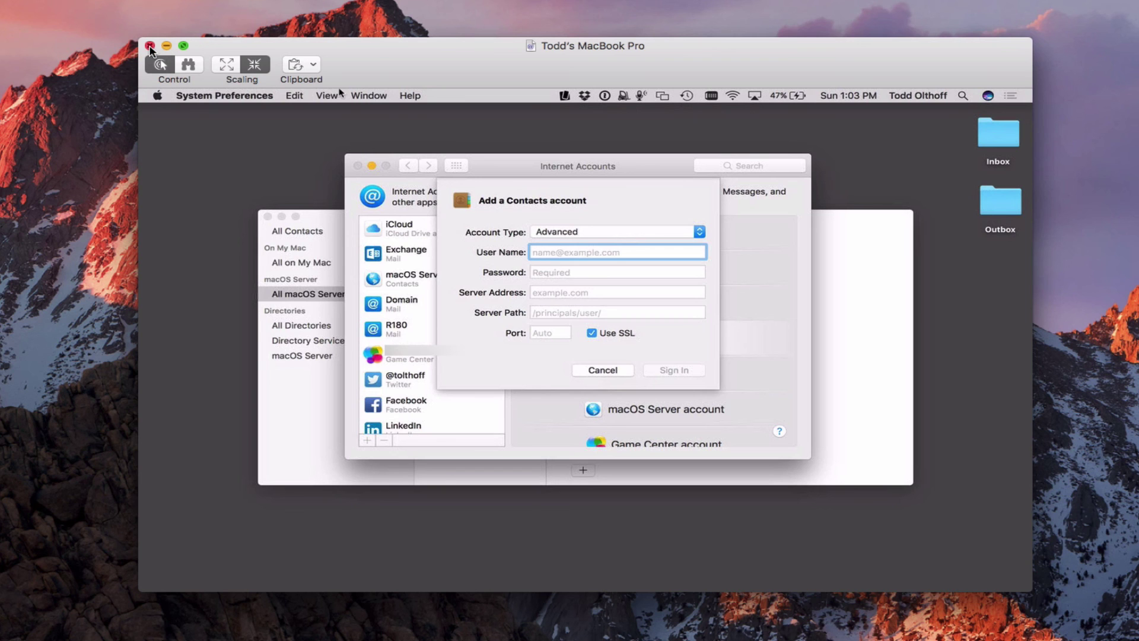
Close Screen Sharing, cancel the Contacts All user, and show the Contacts service settings
click(150, 46)
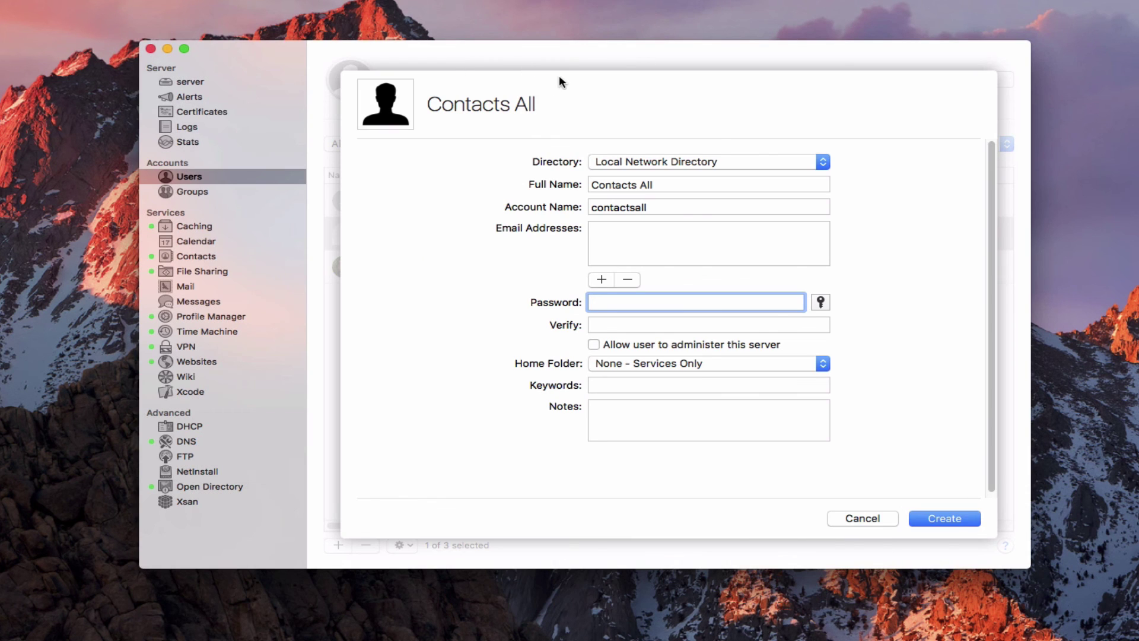
click(863, 517)
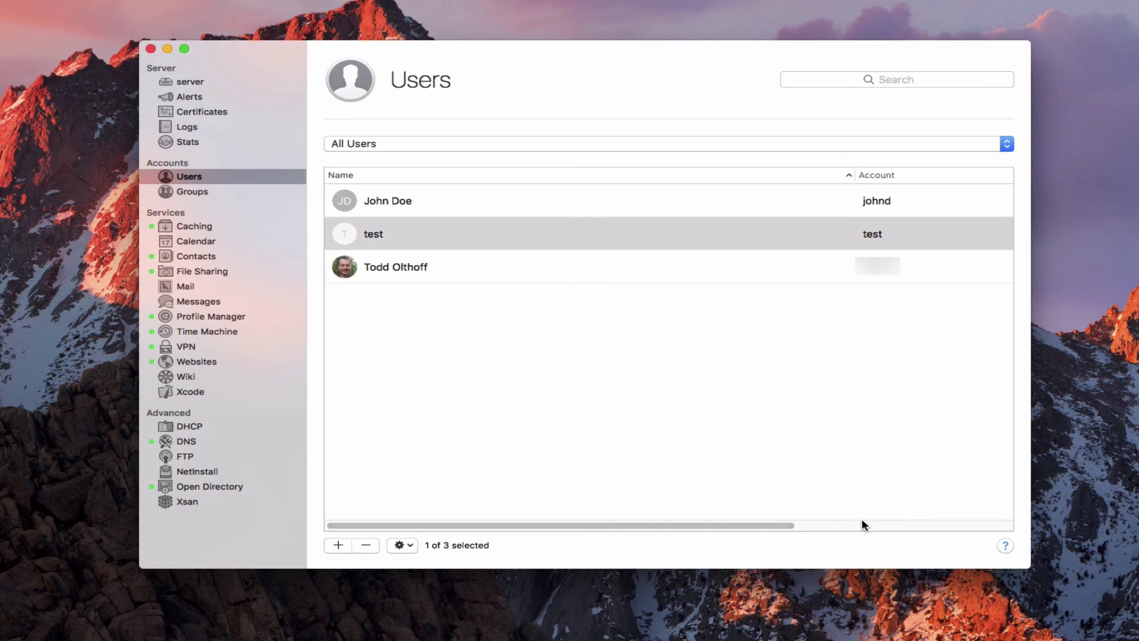
click(194, 257)
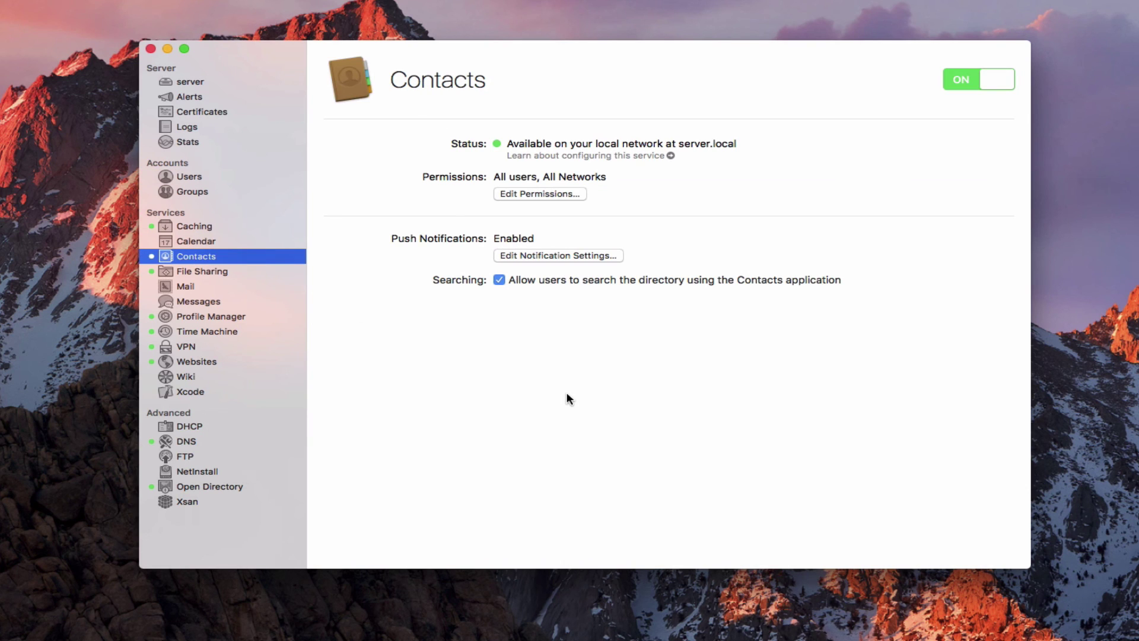